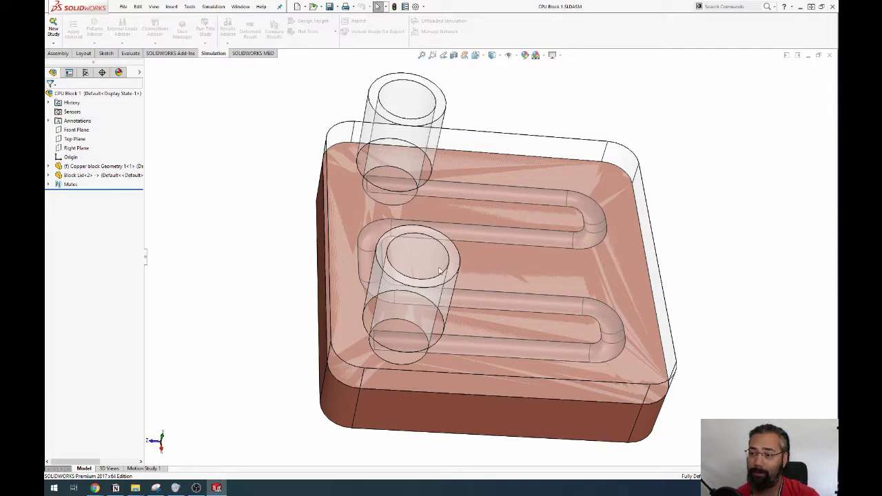
{"action": "key", "text": "alt+Tab"}
{"action": "left_click", "coordinate": [283, 210]}
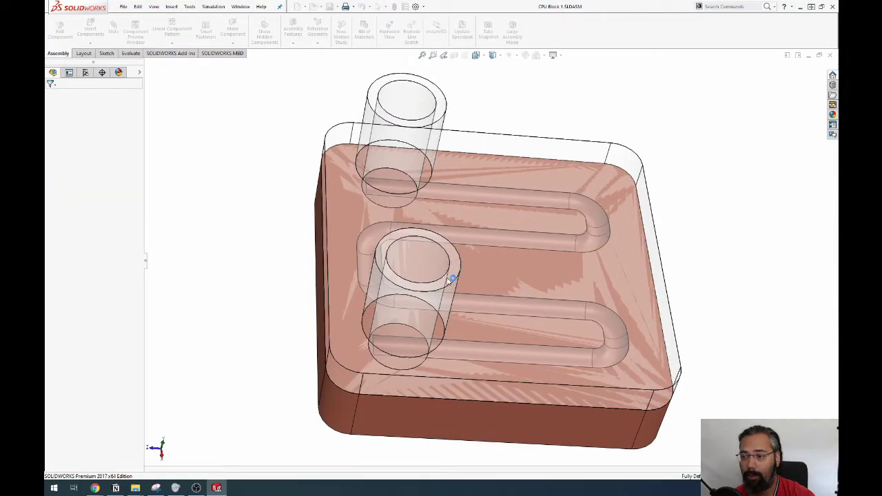
{"action": "mouse_move", "coordinate": [472, 290]}
{"action": "middle_mouse_down"}
{"action": "mouse_move", "coordinate": [539, 255]}
{"action": "mouse_move", "coordinate": [464, 319]}
{"action": "mouse_move", "coordinate": [487, 297]}
{"action": "middle_mouse_up"}
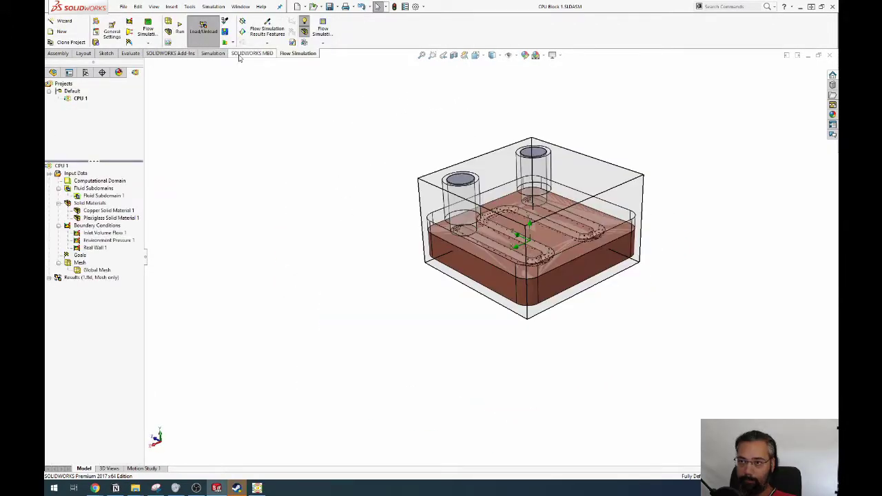
Create a new Thermal simulation study for the CPU block assembly
{"action": "left_click", "coordinate": [239, 55]}
{"action": "left_click", "coordinate": [214, 54]}
{"action": "left_click", "coordinate": [54, 29]}
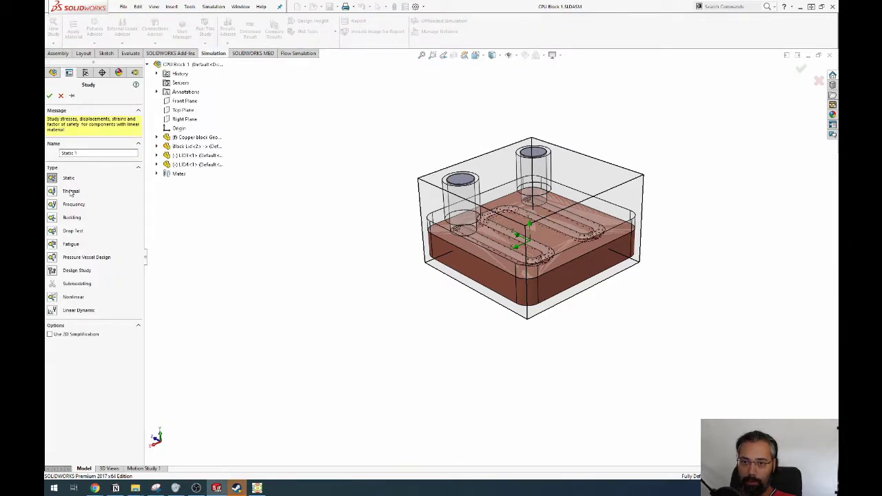
{"action": "left_click", "coordinate": [54, 192]}
{"action": "left_click", "coordinate": [50, 96]}
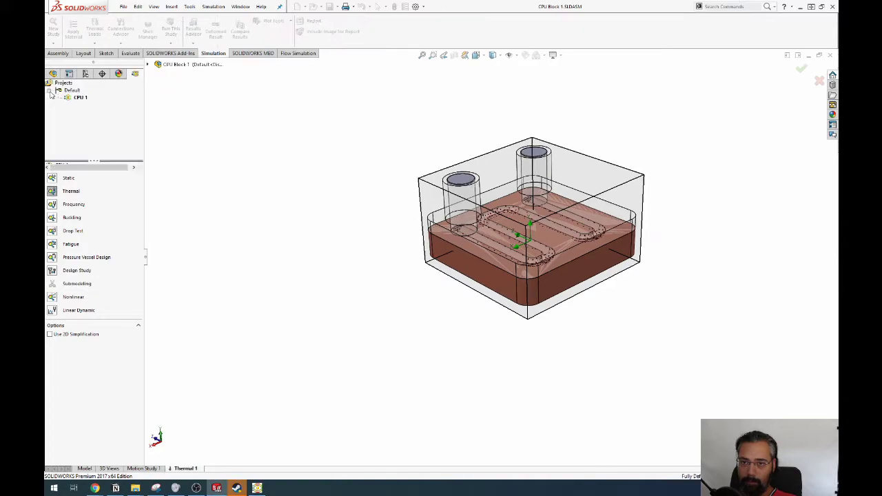
Exclude the two lid parts, LID3-1 and LID4-1, from the thermal study's analysis
{"action": "left_click", "coordinate": [79, 231]}
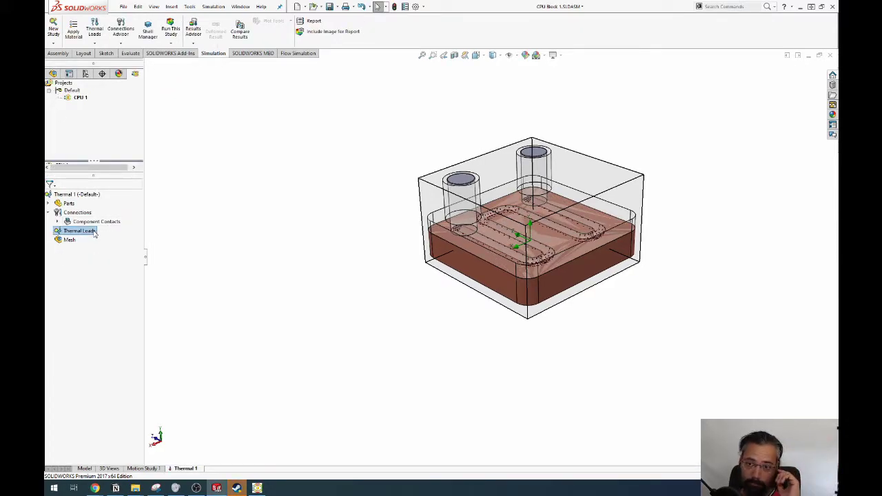
{"action": "double_click", "coordinate": [59, 204]}
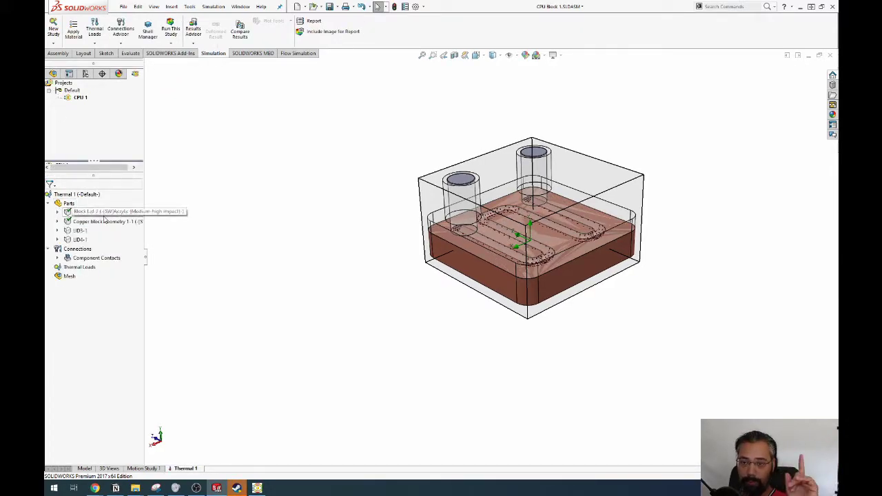
{"action": "left_click", "coordinate": [79, 230]}
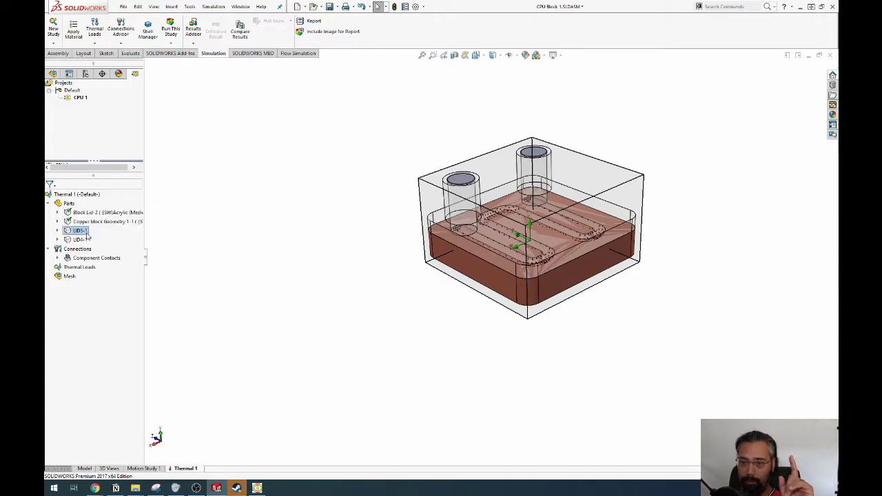
{"action": "left_click", "coordinate": [80, 239], "text": "ctrl"}
{"action": "right_click", "coordinate": [81, 240]}
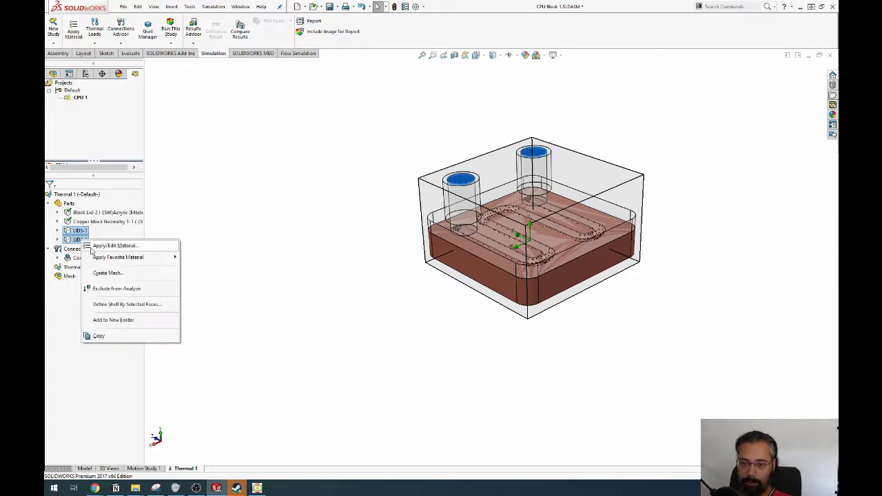
{"action": "left_click", "coordinate": [148, 290]}
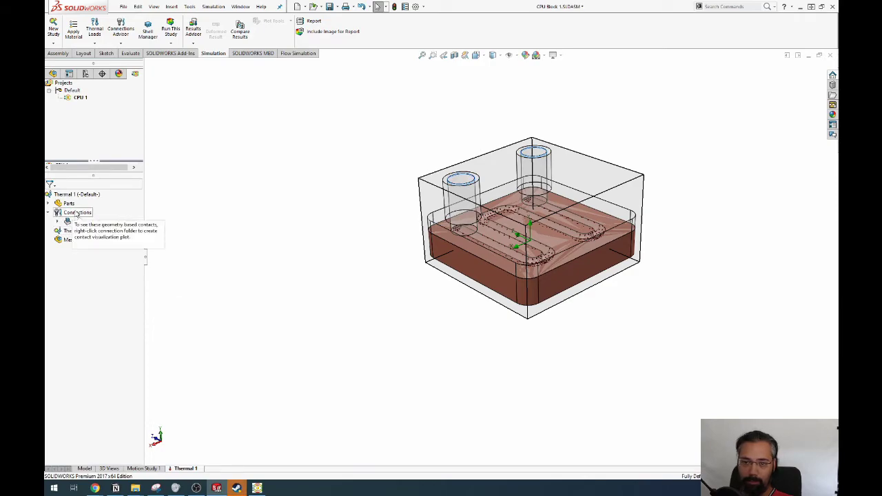
Expand the study's component contacts and check the global contact definition
{"action": "left_click", "coordinate": [87, 223]}
{"action": "right_click", "coordinate": [88, 221]}
{"action": "left_click", "coordinate": [58, 221]}
{"action": "left_click", "coordinate": [86, 230]}
{"action": "left_click", "coordinate": [86, 222]}
{"action": "right_click", "coordinate": [85, 221]}
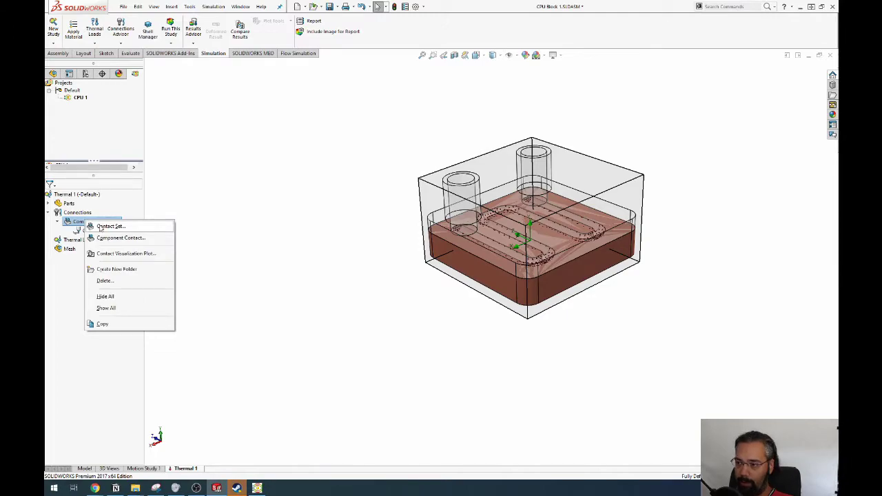
{"action": "key", "text": "Escape"}
Apply a 250 W heat power load to the inset face on the underside of the copper block
{"action": "left_click", "coordinate": [88, 242]}
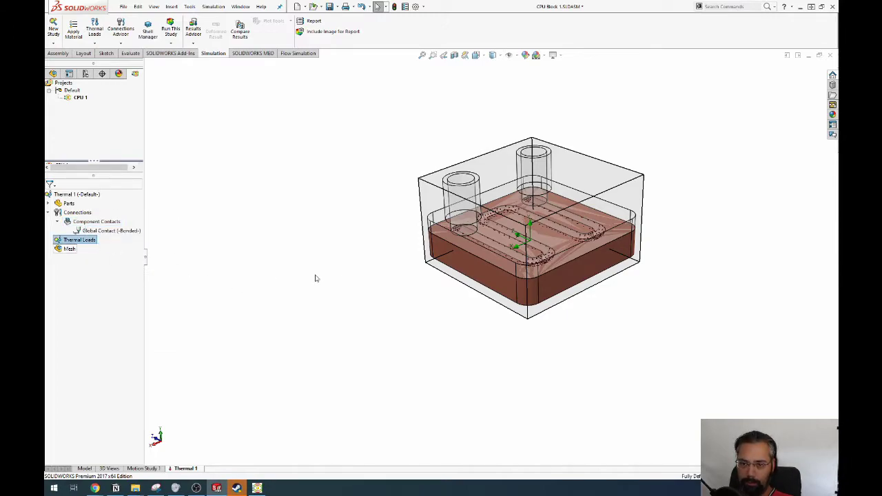
{"action": "middle_click_drag", "start_coordinate": [295, 275], "coordinate": [227, 203]}
{"action": "right_click", "coordinate": [78, 241]}
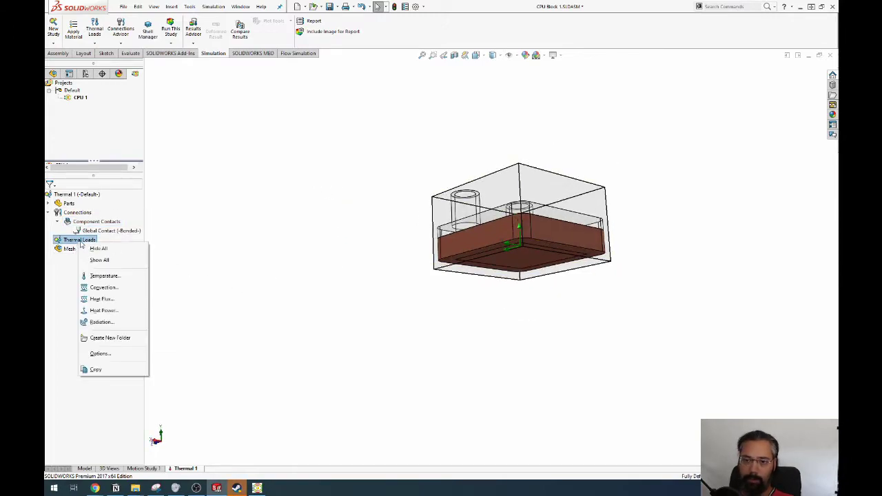
{"action": "left_click", "coordinate": [121, 311]}
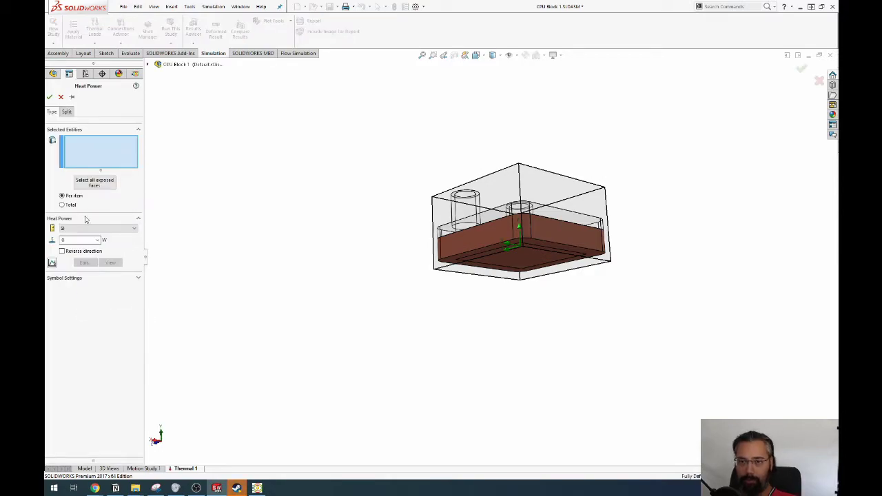
{"action": "double_click", "coordinate": [72, 240]}
{"action": "type", "text": "250"}
{"action": "left_click", "coordinate": [494, 264]}
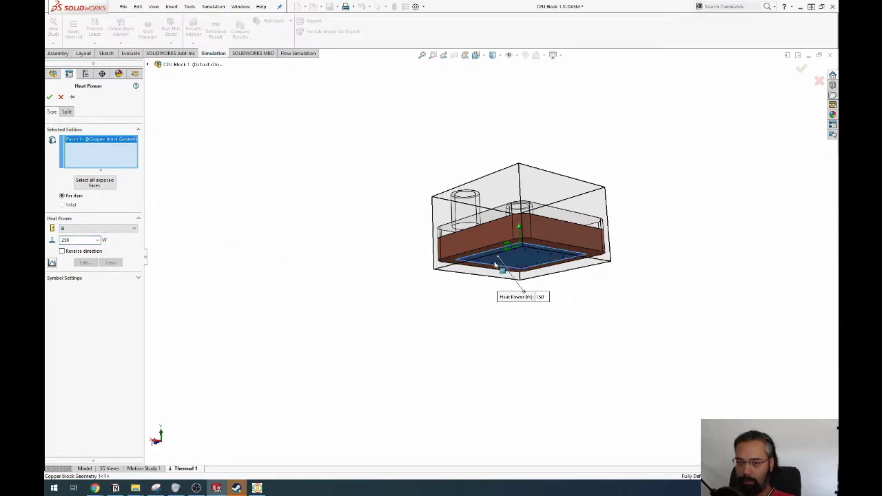
{"action": "middle_click_drag", "start_coordinate": [494, 264], "coordinate": [498, 246]}
{"action": "left_click", "coordinate": [49, 96]}
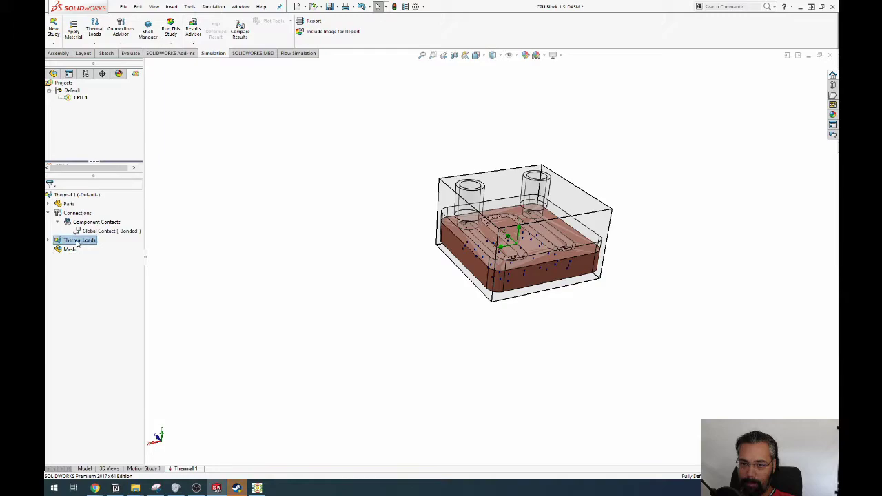
Start a convection load and select all faces of the serpentine channel in the copper block, including its bends
{"action": "right_click", "coordinate": [58, 242]}
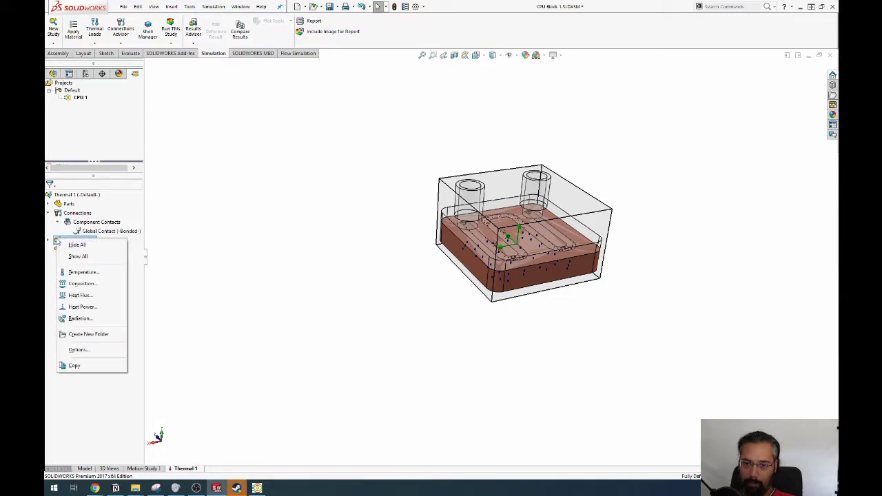
{"action": "left_click", "coordinate": [103, 283]}
{"action": "scroll", "coordinate": [496, 253], "scroll_direction": "down", "scroll_amount": 5}
{"action": "left_click", "coordinate": [494, 229]}
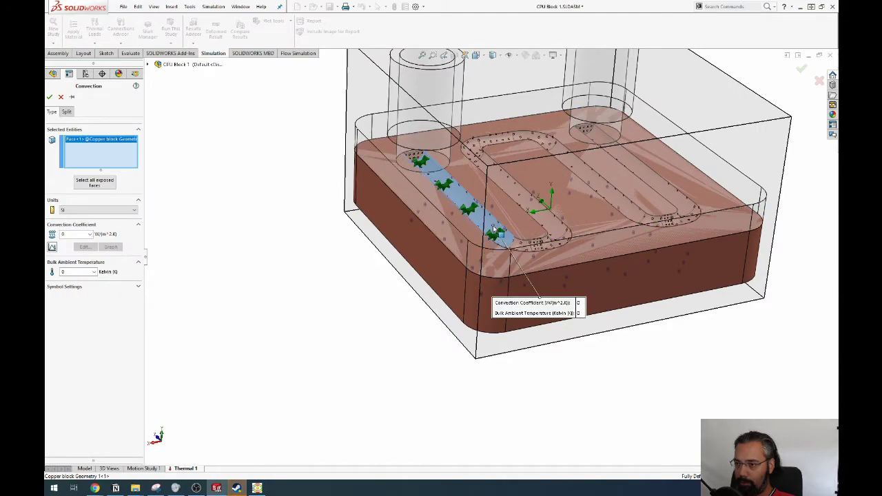
{"action": "scroll", "coordinate": [494, 230], "scroll_direction": "up", "scroll_amount": 2}
{"action": "left_click", "coordinate": [511, 242]}
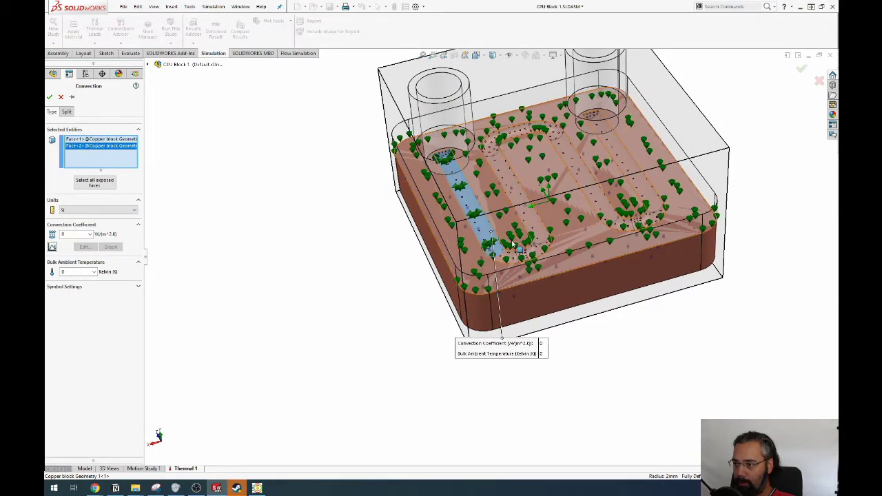
{"action": "left_click", "coordinate": [508, 255]}
{"action": "left_click", "coordinate": [528, 255]}
{"action": "left_click", "coordinate": [540, 245]}
{"action": "left_click", "coordinate": [524, 209]}
{"action": "left_click", "coordinate": [502, 135]}
{"action": "left_click", "coordinate": [534, 130]}
{"action": "left_click", "coordinate": [577, 154]}
{"action": "left_click", "coordinate": [599, 193]}
{"action": "left_click", "coordinate": [639, 225]}
{"action": "left_click", "coordinate": [649, 221]}
{"action": "left_click", "coordinate": [657, 208]}
{"action": "left_click", "coordinate": [631, 169]}
{"action": "left_click", "coordinate": [594, 118]}
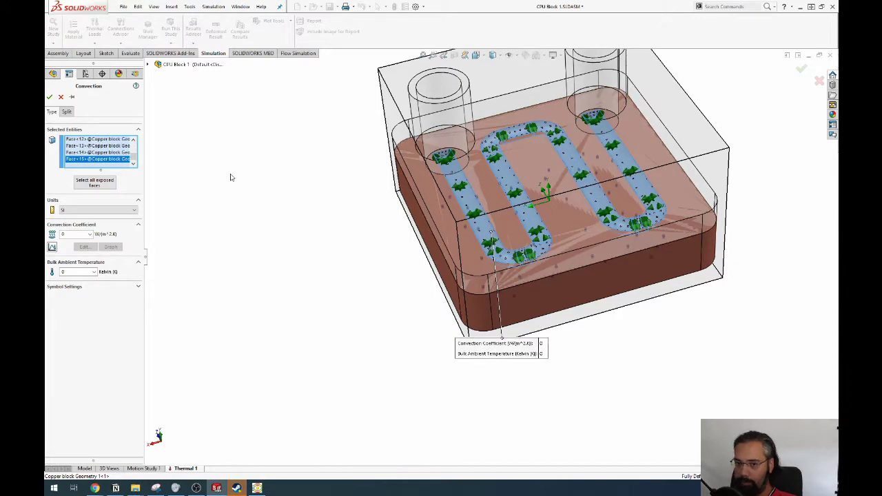
Set the convection coefficient to 10000 W/(m^2.K) and apply the convection load
{"action": "double_click", "coordinate": [75, 234]}
{"action": "type", "text": "10000"}
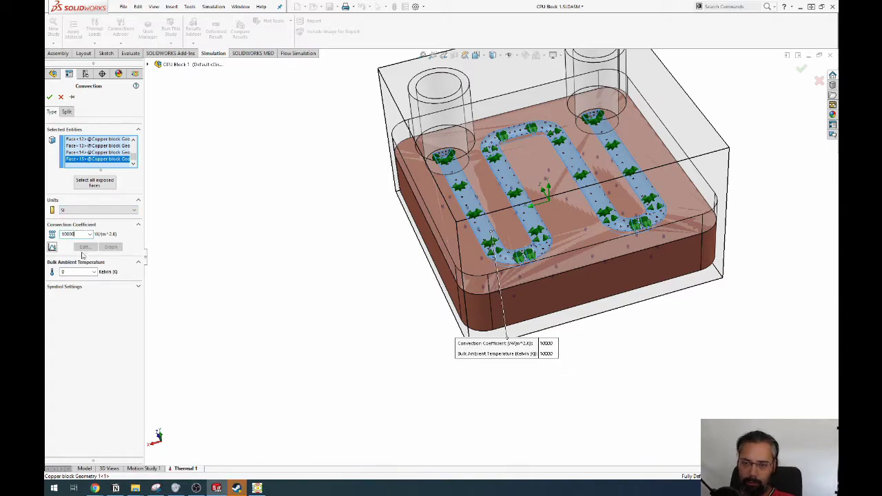
{"action": "left_click", "coordinate": [136, 287]}
{"action": "left_click", "coordinate": [49, 97]}
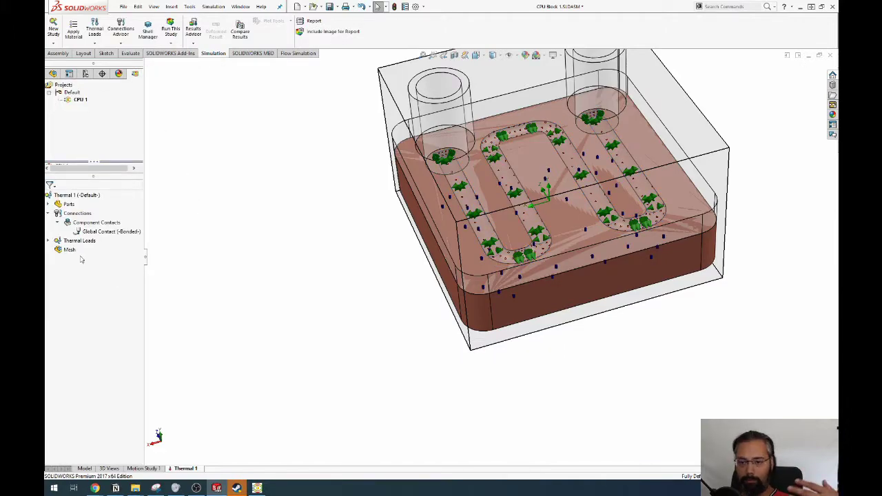
Create a curvature-based mesh with a 5 mm maximum element size, 1 mm minimum element size and 1.4 growth ratio
{"action": "right_click", "coordinate": [69, 250]}
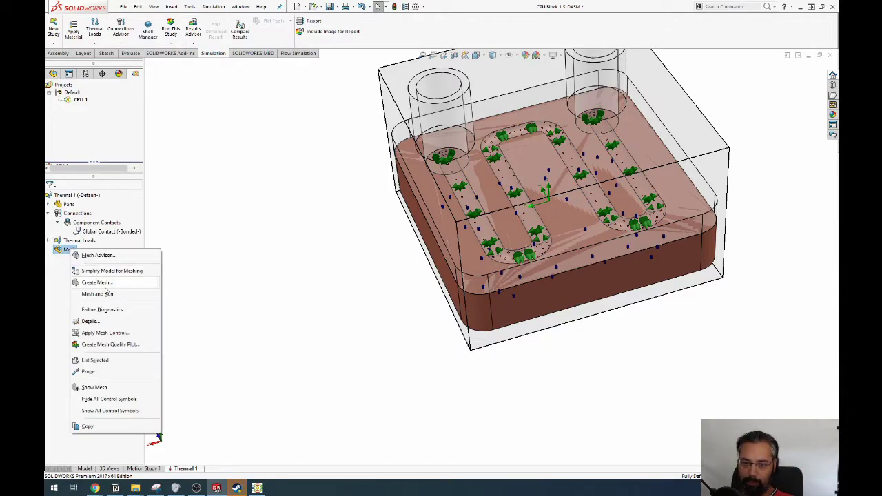
{"action": "left_click", "coordinate": [104, 282]}
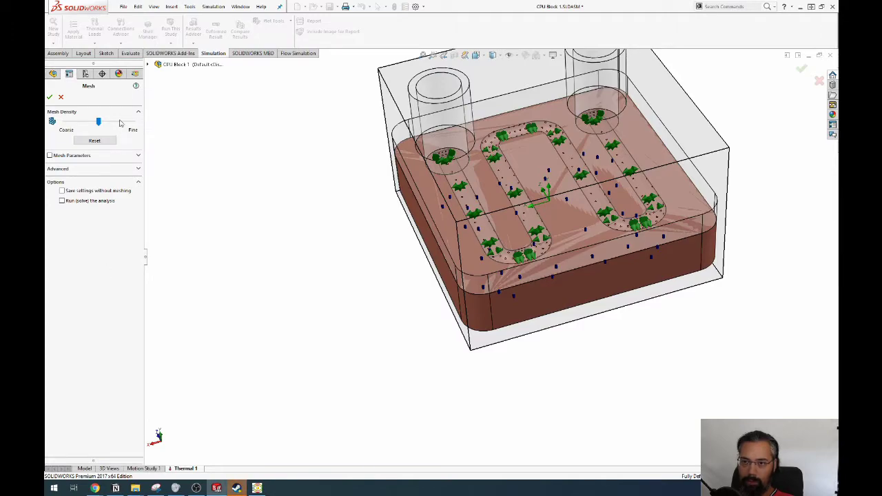
{"action": "left_click_drag", "start_coordinate": [119, 123], "coordinate": [133, 123]}
{"action": "left_click", "coordinate": [87, 169]}
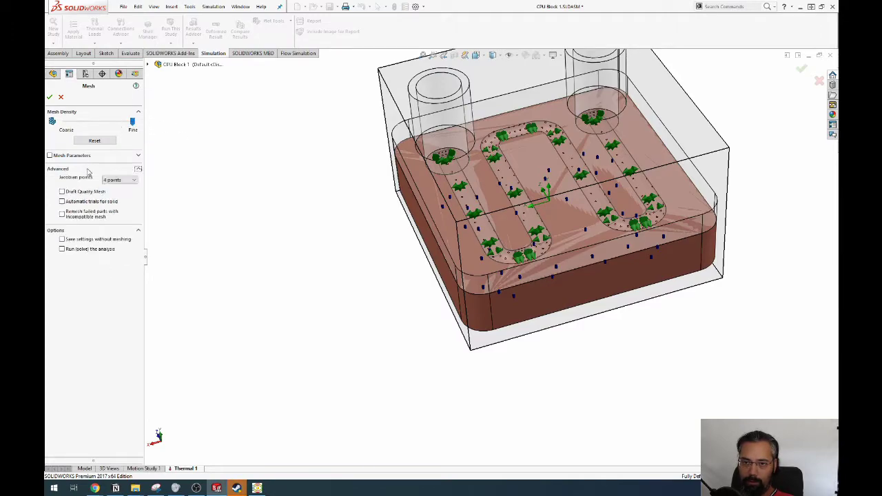
{"action": "left_click", "coordinate": [83, 157]}
{"action": "left_click", "coordinate": [64, 175]}
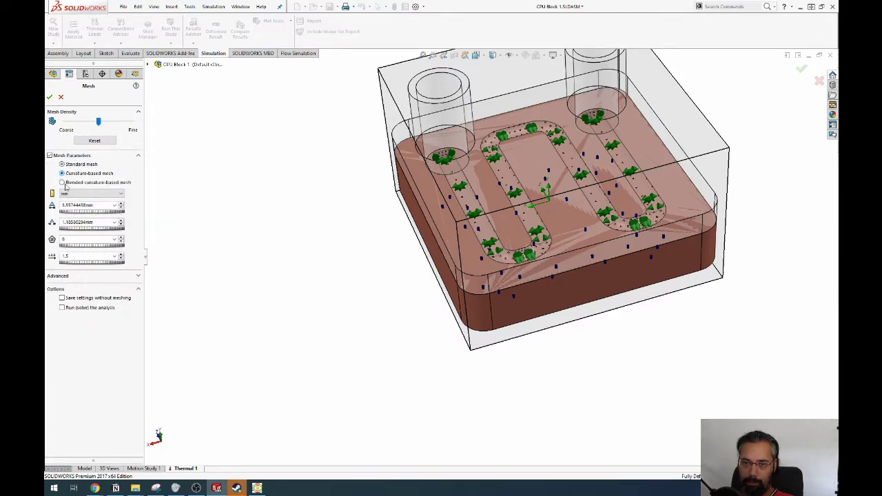
{"action": "double_click", "coordinate": [93, 205]}
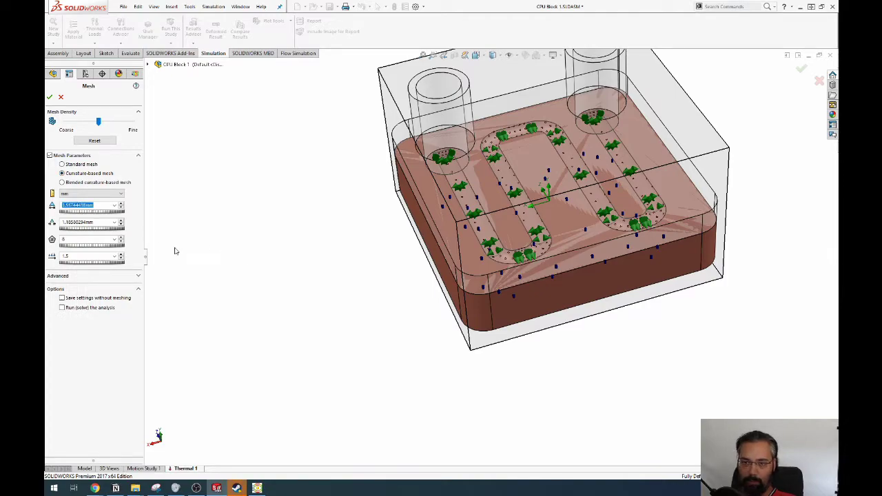
{"action": "type", "text": "5"}
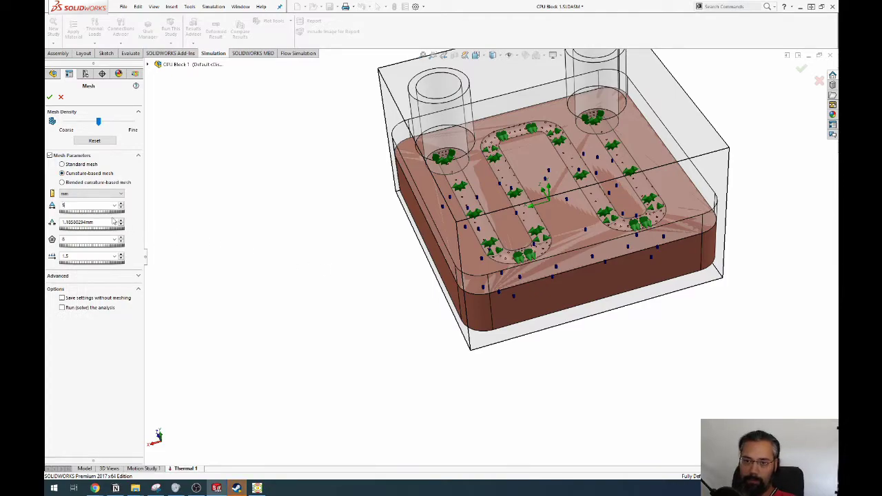
{"action": "key", "text": "Return"}
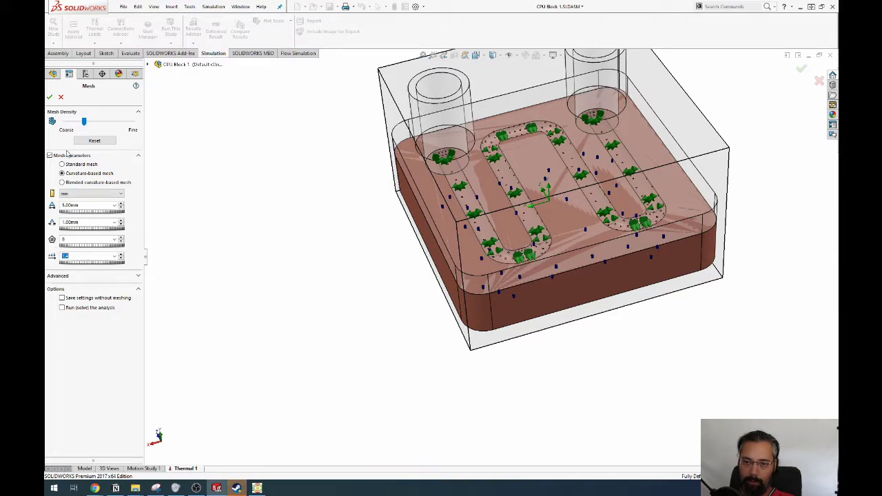
{"action": "left_click", "coordinate": [49, 97]}
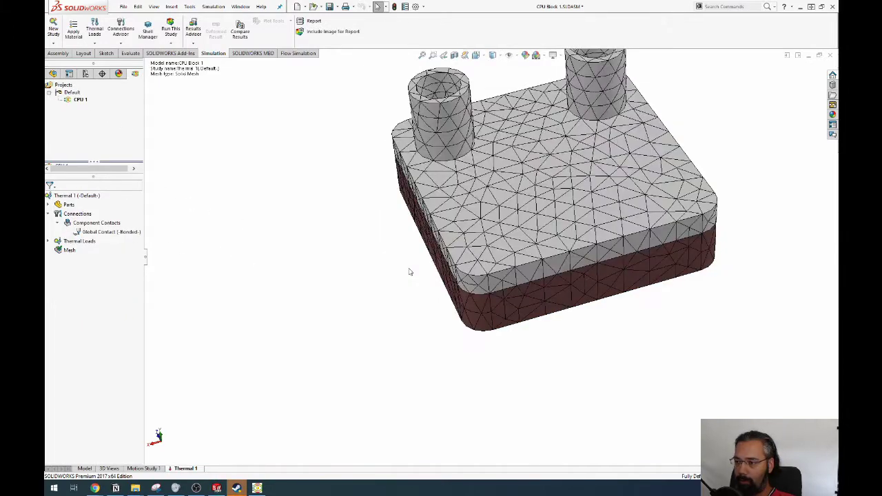
Run the thermal study and view the temperature plot on the meshed block
{"action": "middle_click_drag", "start_coordinate": [379, 315], "coordinate": [437, 252]}
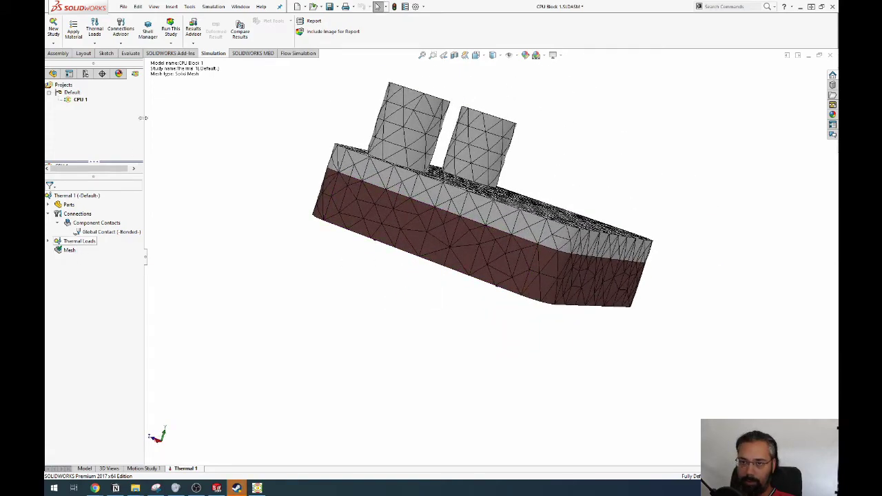
{"action": "left_click", "coordinate": [171, 29]}
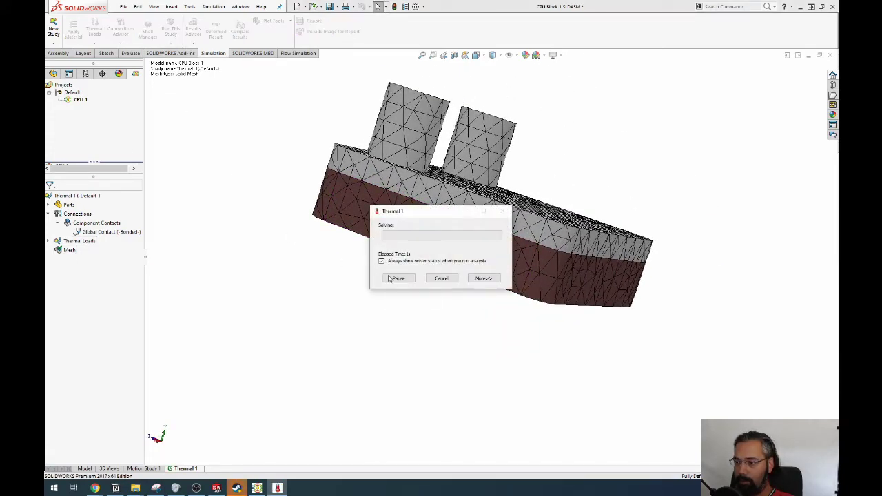
{"action": "middle_click_drag", "start_coordinate": [452, 295], "coordinate": [455, 226]}
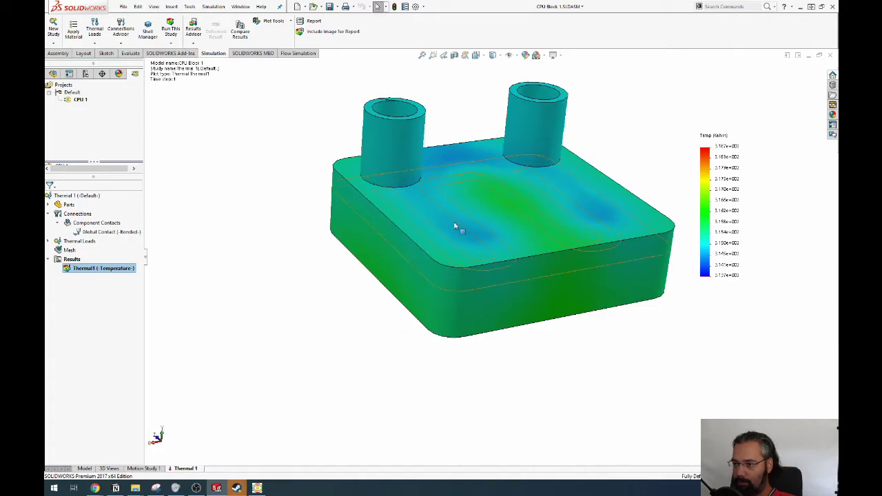
Remesh the study with a curvature-based mesh of 1 mm maximum and 0.01 mm minimum element size
{"action": "right_click", "coordinate": [69, 251]}
{"action": "left_click", "coordinate": [85, 280]}
{"action": "left_click", "coordinate": [461, 261]}
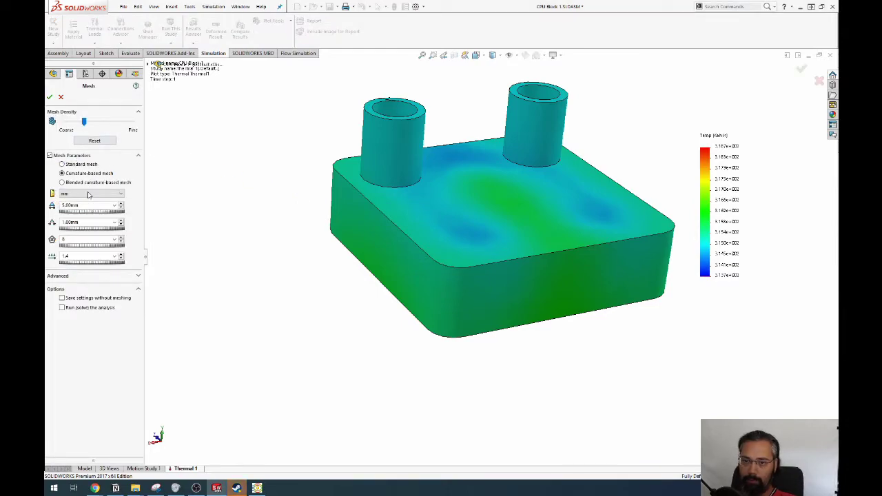
{"action": "key", "text": "Tab"}
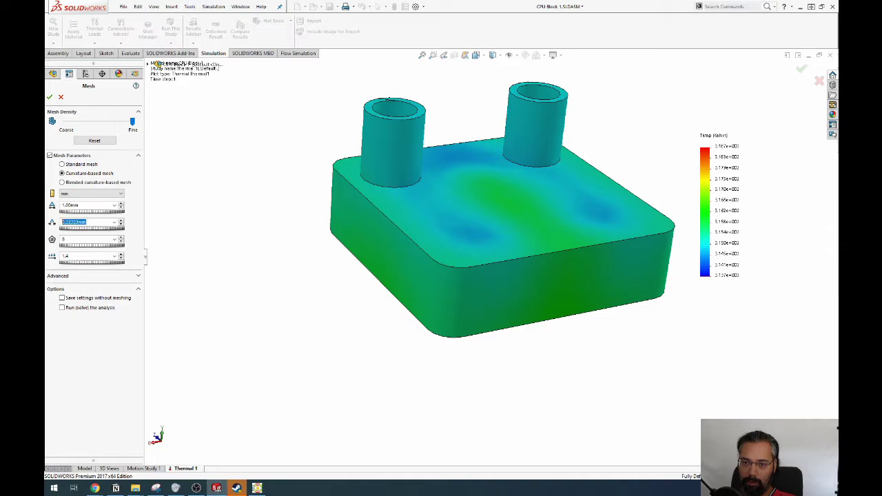
{"action": "key", "text": "Return"}
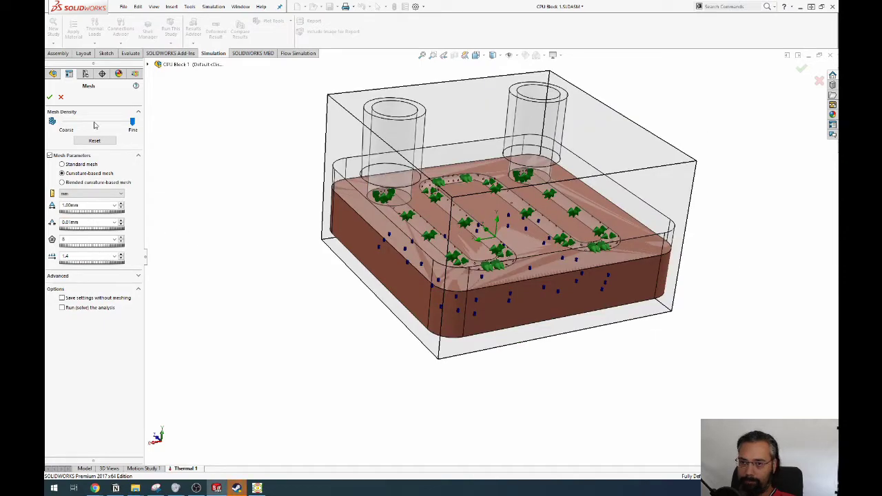
{"action": "left_click", "coordinate": [50, 97]}
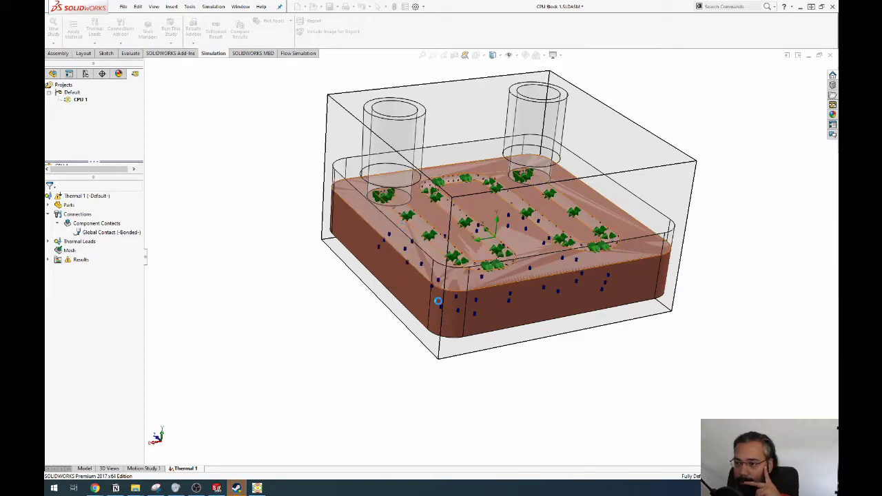
Show the mesh of the acrylic block lid on its own
{"action": "left_click", "coordinate": [407, 138]}
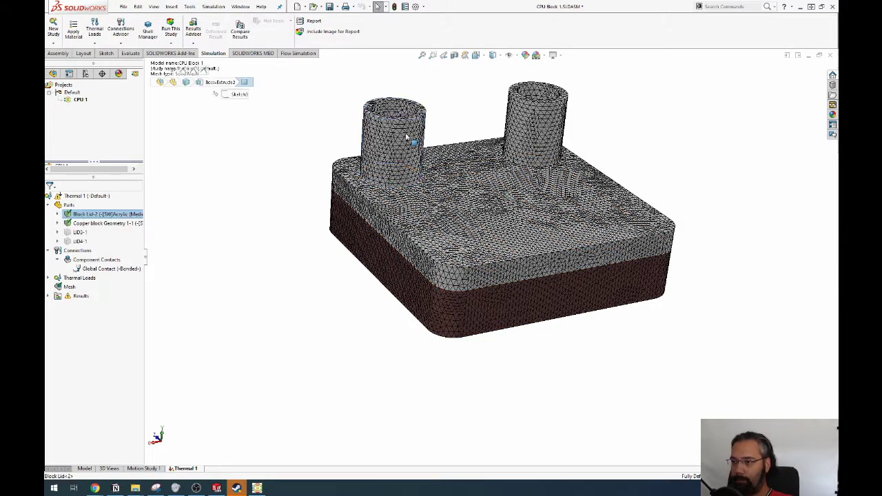
{"action": "right_click", "coordinate": [406, 138]}
{"action": "left_click", "coordinate": [466, 97]}
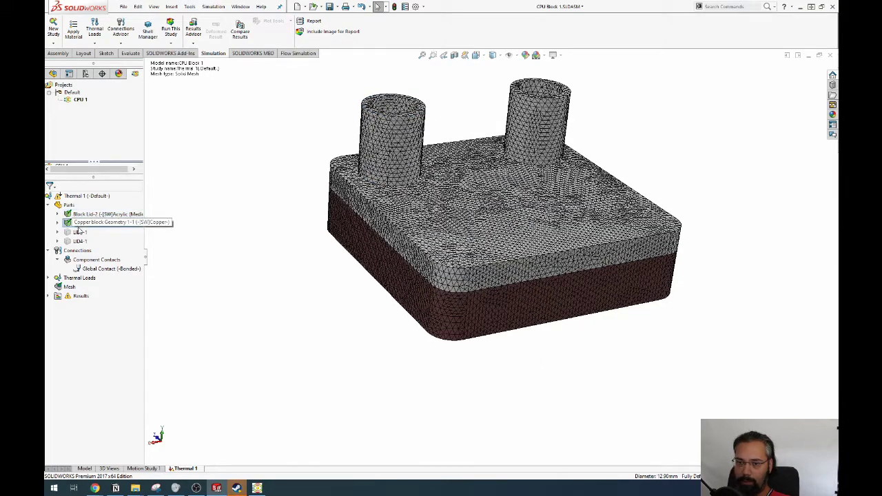
{"action": "right_click", "coordinate": [74, 215]}
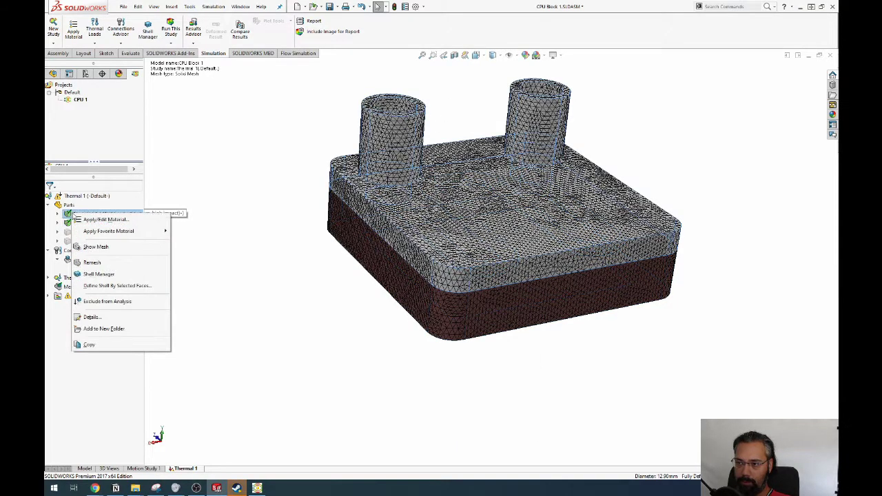
{"action": "left_click", "coordinate": [122, 247]}
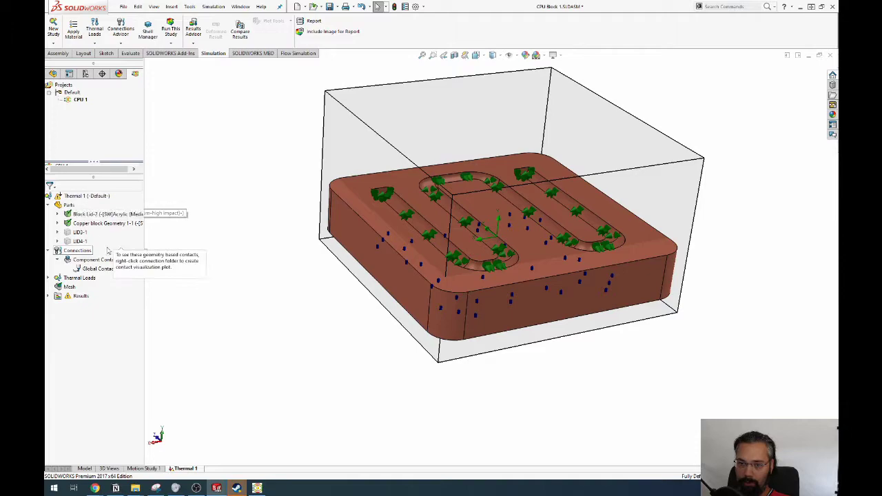
Run the thermal study on the refined mesh
{"action": "left_click", "coordinate": [172, 31]}
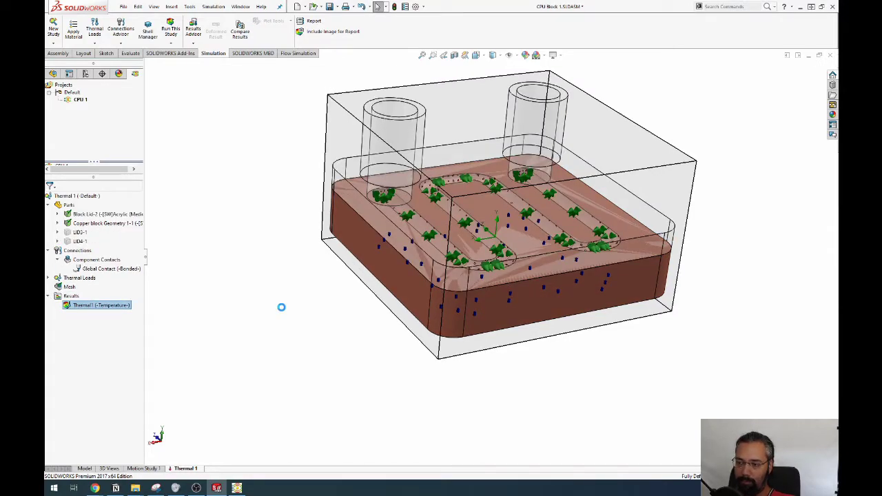
{"action": "middle_click_drag", "start_coordinate": [388, 299], "coordinate": [290, 292]}
Show only the copper block's mesh and inspect it around the serpentine channel
{"action": "left_click", "coordinate": [88, 224]}
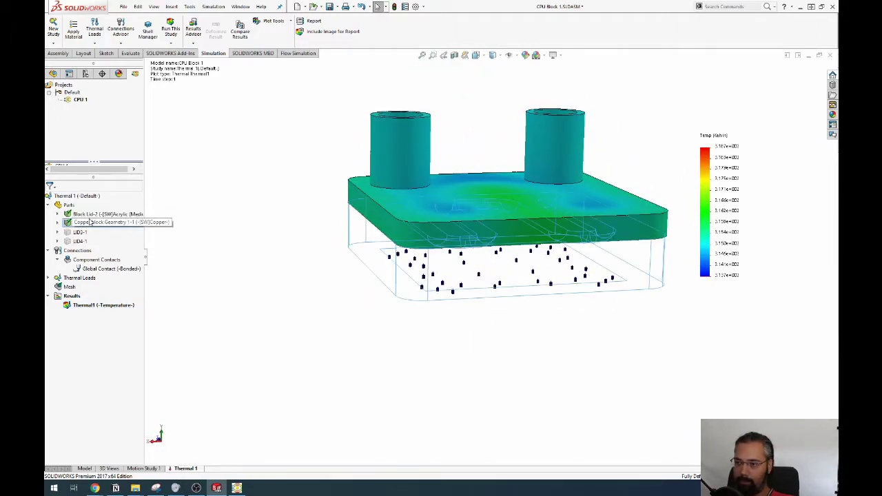
{"action": "right_click", "coordinate": [89, 223]}
{"action": "left_click", "coordinate": [114, 252]}
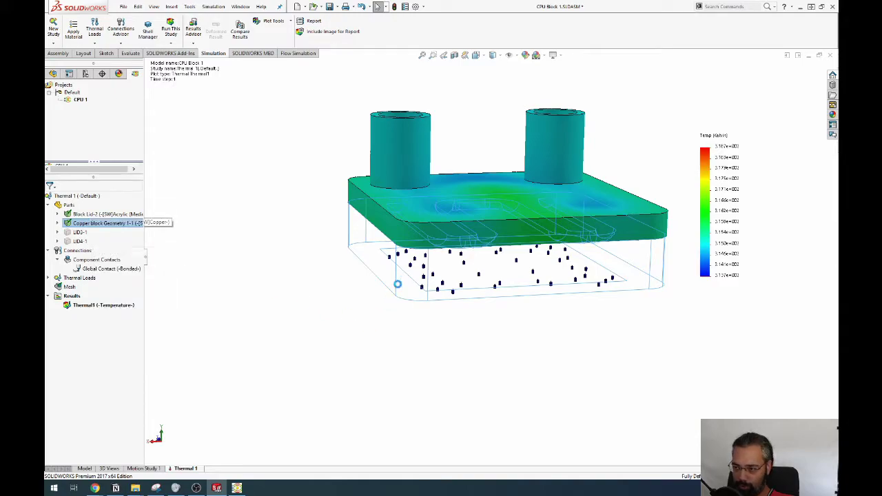
{"action": "middle_click_drag", "start_coordinate": [392, 293], "coordinate": [443, 326]}
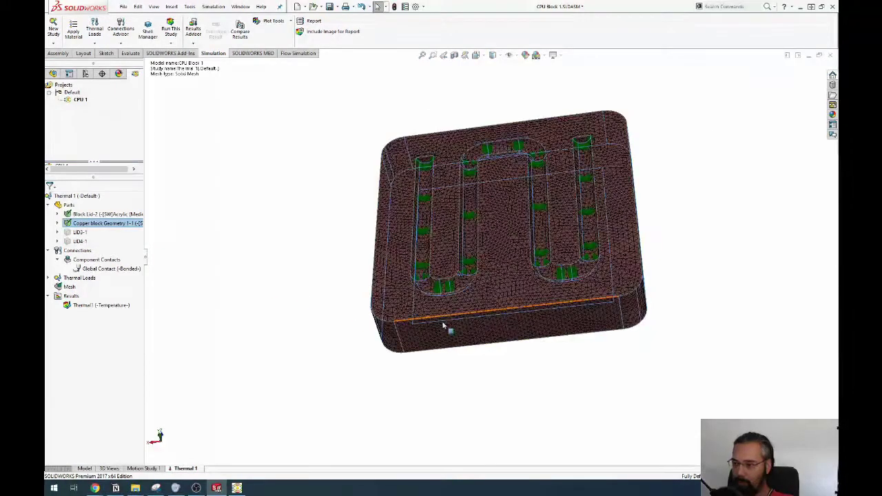
Display the temperature plot on the copper block and inspect the channel side and the heated underside
{"action": "left_click", "coordinate": [87, 307]}
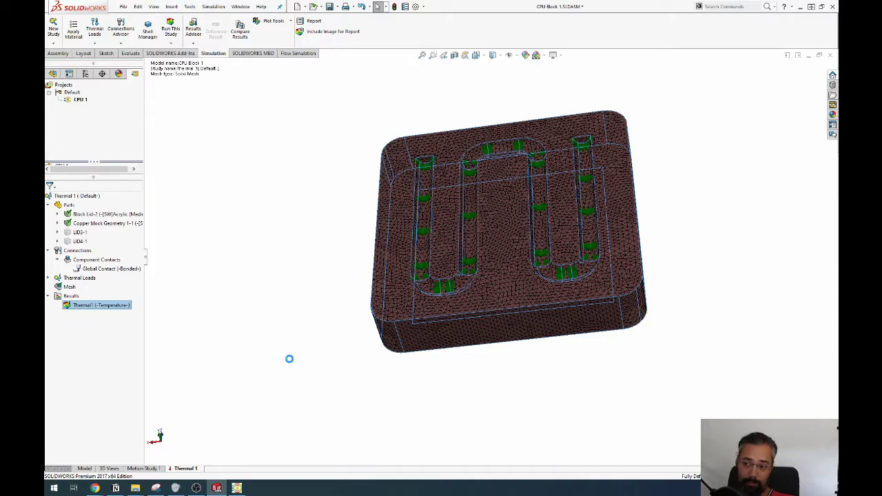
{"action": "middle_click_drag", "start_coordinate": [373, 358], "coordinate": [406, 313]}
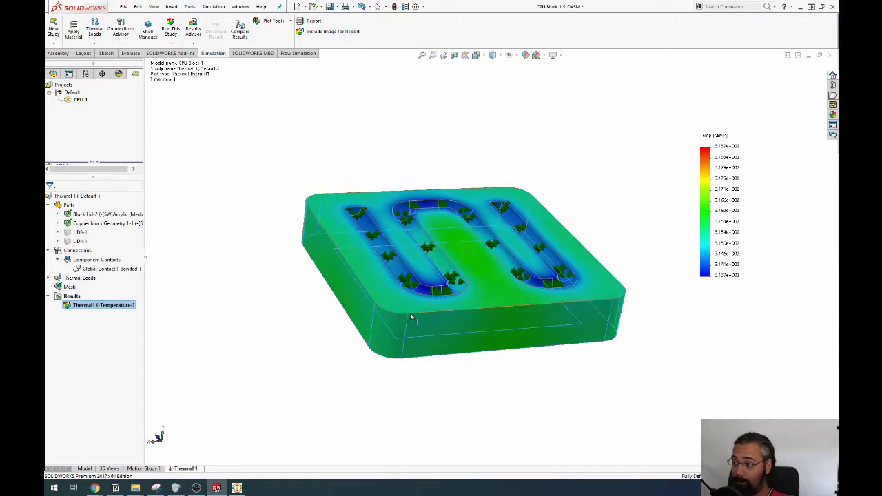
{"action": "scroll", "coordinate": [424, 257], "scroll_direction": "down", "scroll_amount": 2}
{"action": "scroll", "coordinate": [427, 259], "scroll_direction": "down", "scroll_amount": 1}
{"action": "middle_click_drag", "start_coordinate": [428, 259], "coordinate": [390, 315]}
{"action": "scroll", "coordinate": [390, 315], "scroll_direction": "up", "scroll_amount": 3}
{"action": "middle_click_drag", "start_coordinate": [375, 367], "coordinate": [521, 206]}
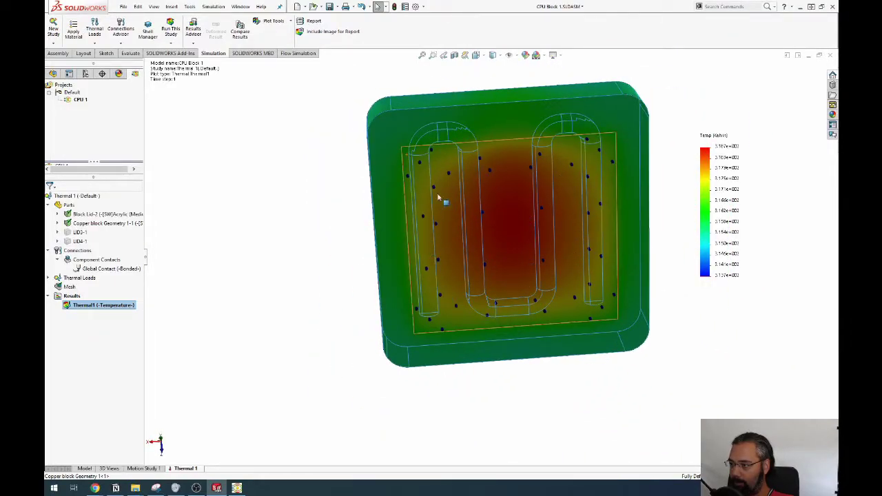
Expand the thermal loads and examine the temperature distribution from the heated face to the cooling channel
{"action": "right_click", "coordinate": [63, 278]}
{"action": "left_click", "coordinate": [47, 282]}
{"action": "left_click", "coordinate": [47, 279]}
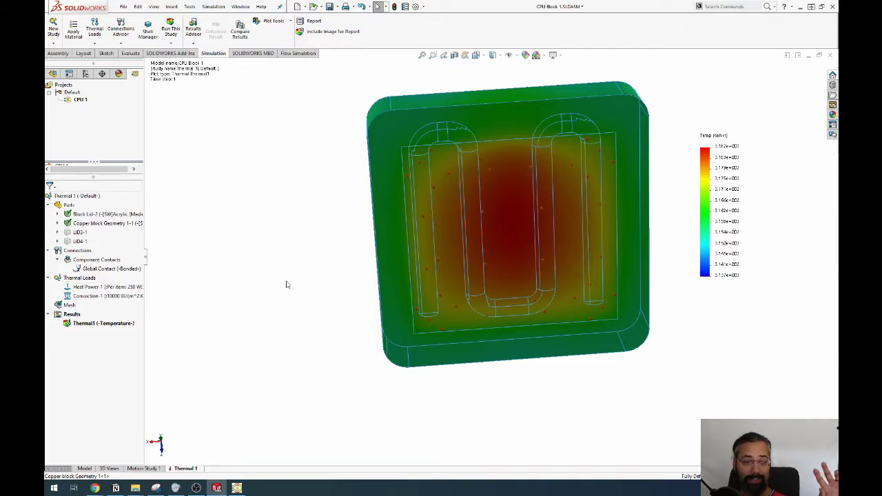
{"action": "middle_click_drag", "start_coordinate": [288, 284], "coordinate": [581, 404]}
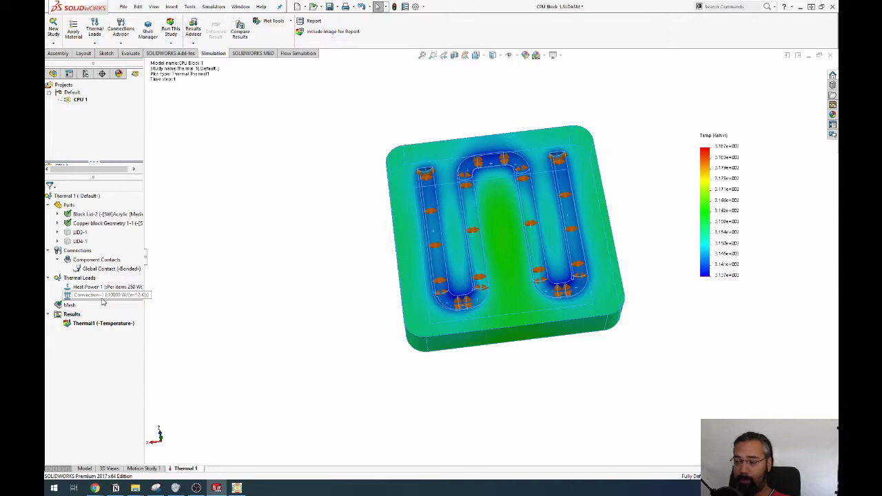
{"action": "middle_click_drag", "start_coordinate": [282, 324], "coordinate": [315, 250]}
{"action": "scroll", "coordinate": [506, 204], "scroll_direction": "down", "scroll_amount": 3}
{"action": "scroll", "coordinate": [505, 204], "scroll_direction": "down", "scroll_amount": 1}
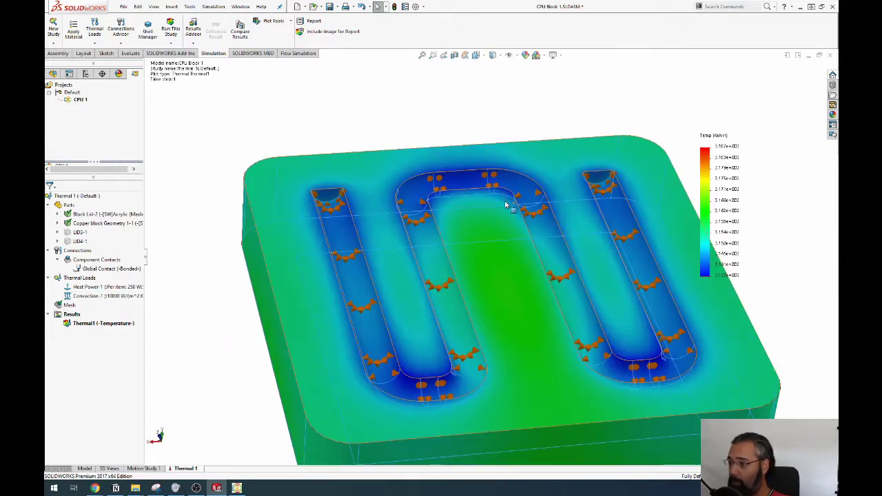
{"action": "middle_click_drag", "start_coordinate": [505, 204], "coordinate": [443, 322]}
{"action": "scroll", "coordinate": [443, 322], "scroll_direction": "up", "scroll_amount": 1}
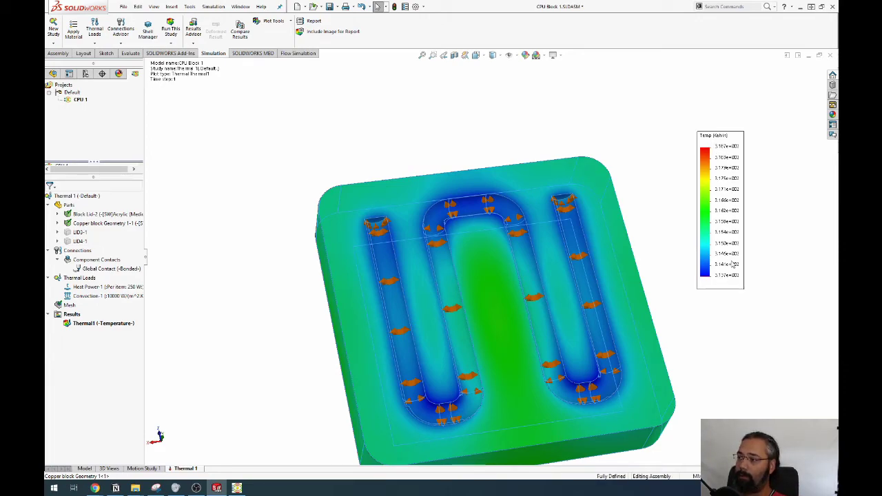
{"action": "middle_click_drag", "start_coordinate": [591, 258], "coordinate": [570, 336]}
{"action": "middle_click_drag", "start_coordinate": [538, 244], "coordinate": [611, 388]}
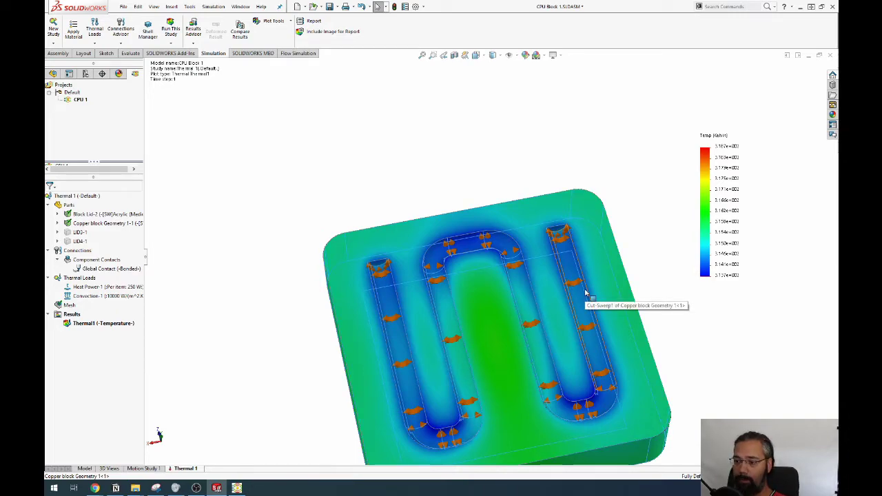
{"action": "middle_click_drag", "start_coordinate": [471, 352], "coordinate": [460, 310]}
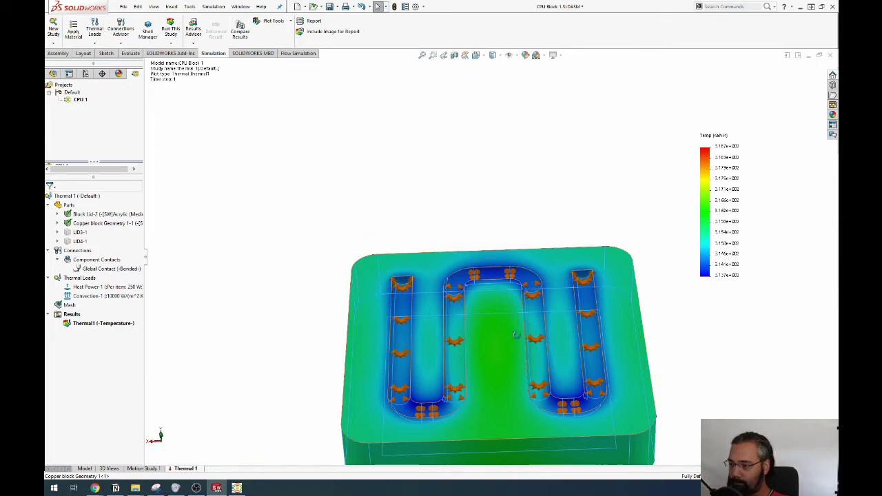
{"action": "middle_click_drag", "start_coordinate": [460, 309], "coordinate": [524, 352]}
Use the Windows Calculator to convert 318 K to Celsius by subtracting 273, and close it
{"action": "key", "text": "super"}
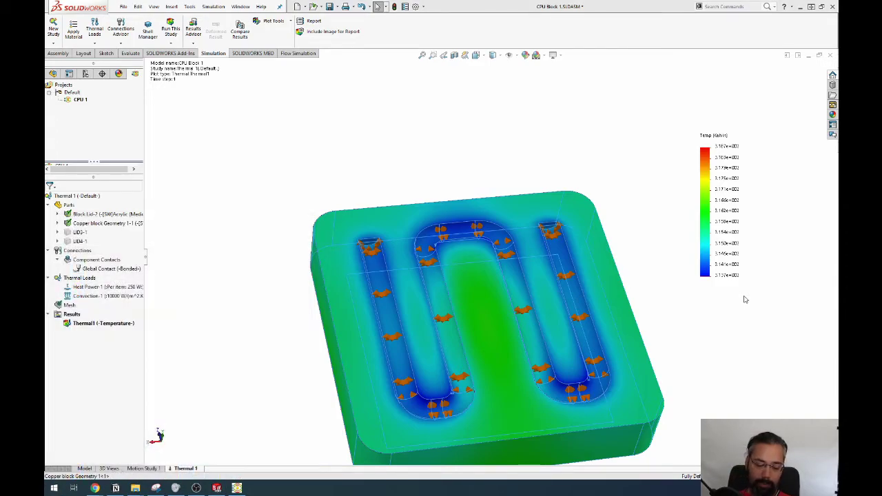
{"action": "type", "text": "calc"}
{"action": "key", "text": "Return"}
{"action": "type", "text": "313"}
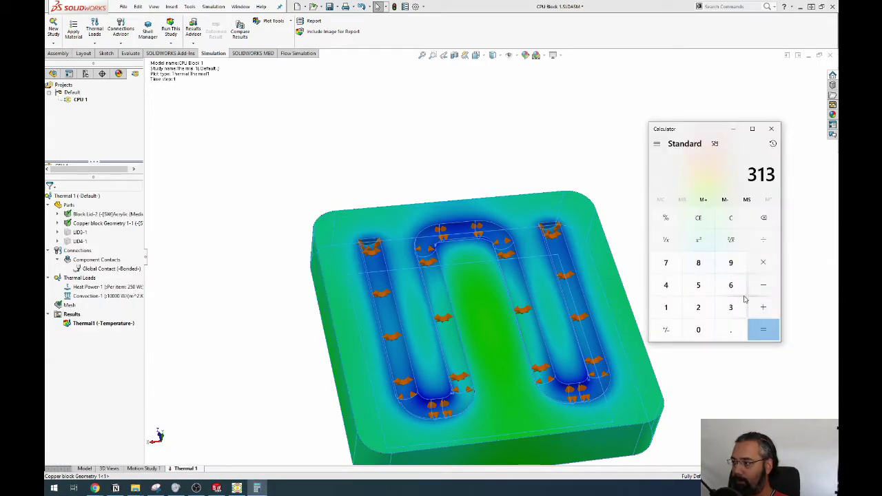
{"action": "key", "text": "BackSpace"}
{"action": "type", "text": "8"}
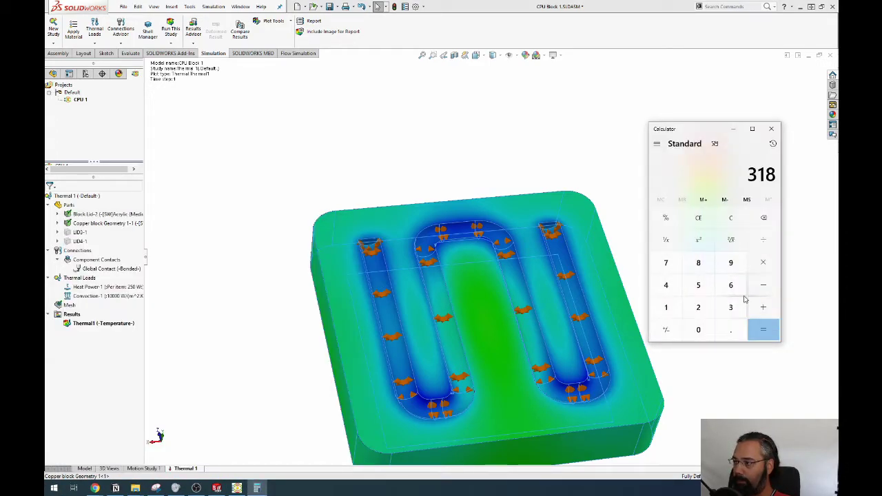
{"action": "type", "text": "-273"}
{"action": "key", "text": "Return"}
{"action": "key", "text": "alt+F4"}
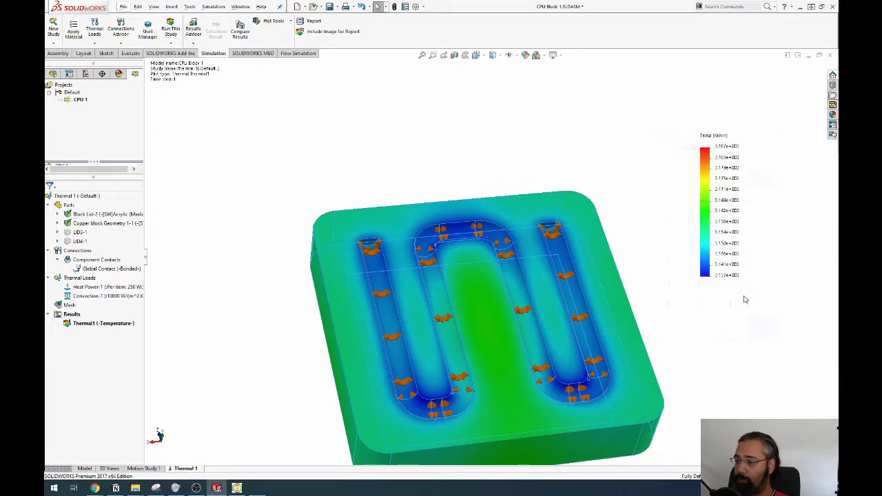
Set the channel's convection coefficient to 5000 W/(m^2.K) and rerun the thermal study
{"action": "right_click", "coordinate": [92, 299]}
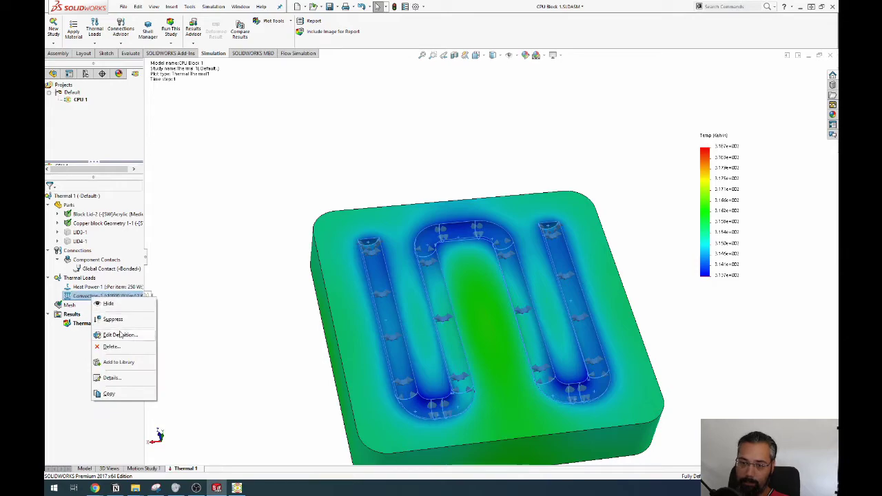
{"action": "left_click", "coordinate": [105, 304]}
{"action": "double_click", "coordinate": [67, 234]}
{"action": "type", "text": "5000"}
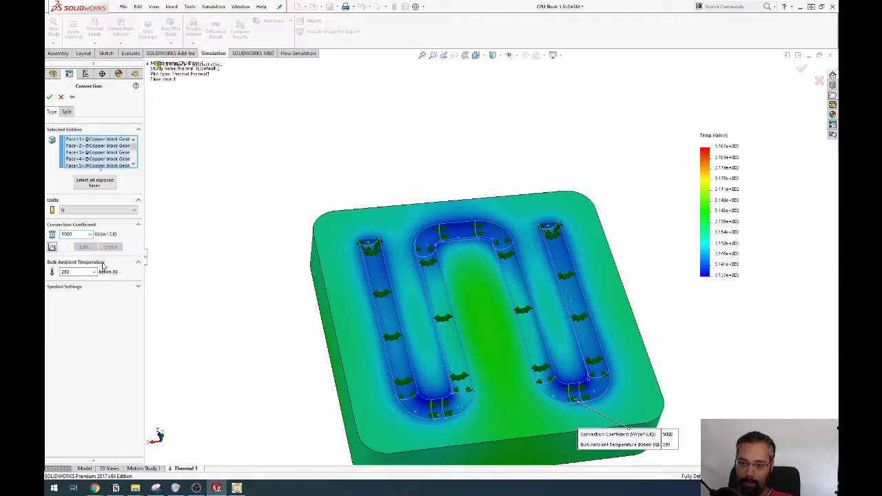
{"action": "left_click", "coordinate": [49, 96]}
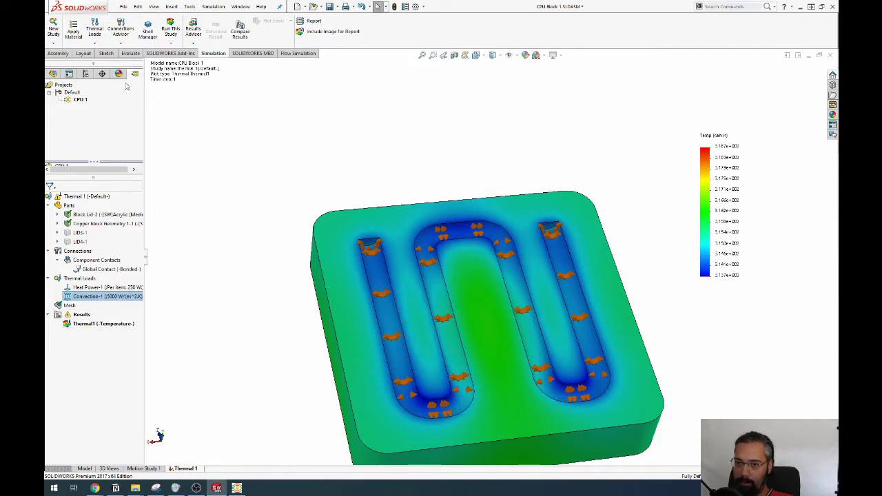
{"action": "left_click", "coordinate": [171, 31]}
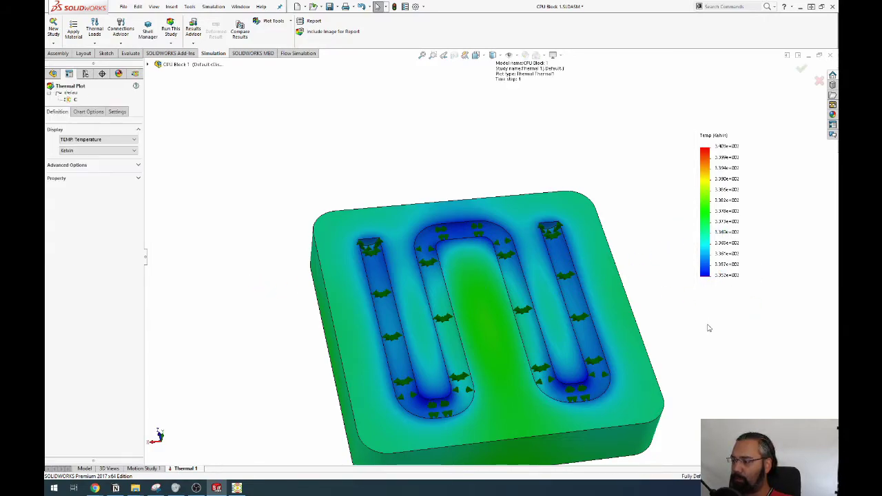
{"action": "mouse_move", "coordinate": [707, 315]}
{"action": "middle_mouse_down"}
{"action": "mouse_move", "coordinate": [675, 291]}
{"action": "mouse_move", "coordinate": [677, 282]}
{"action": "mouse_move", "coordinate": [703, 297]}
{"action": "mouse_move", "coordinate": [687, 335]}
{"action": "middle_mouse_up"}
Open the Calculator again, subtract 273 from 340 to convert the peak temperature to Celsius, and close it
{"action": "key", "text": "super"}
{"action": "type", "text": "calc"}
{"action": "key", "text": "Return"}
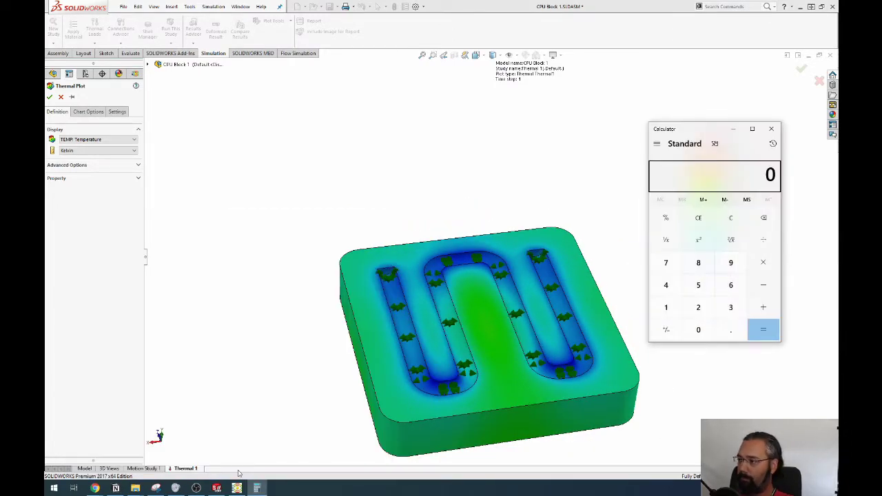
{"action": "left_click_drag", "start_coordinate": [700, 131], "coordinate": [536, 100]}
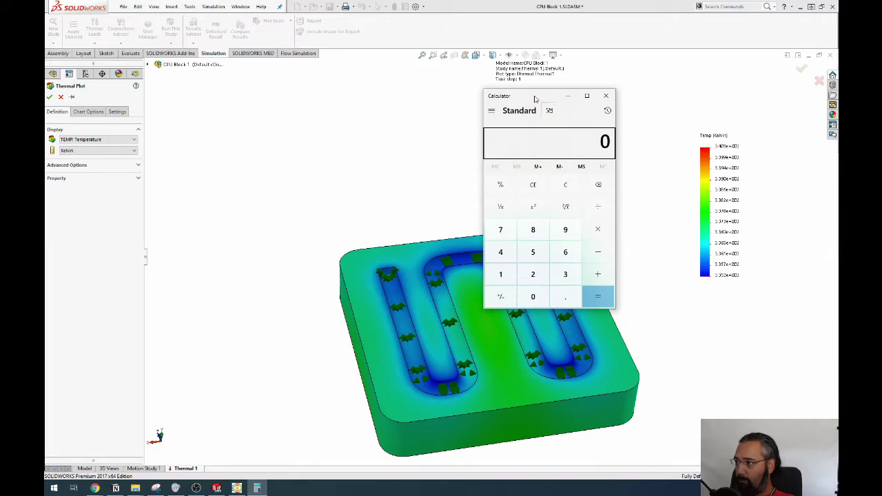
{"action": "type", "text": "3"}
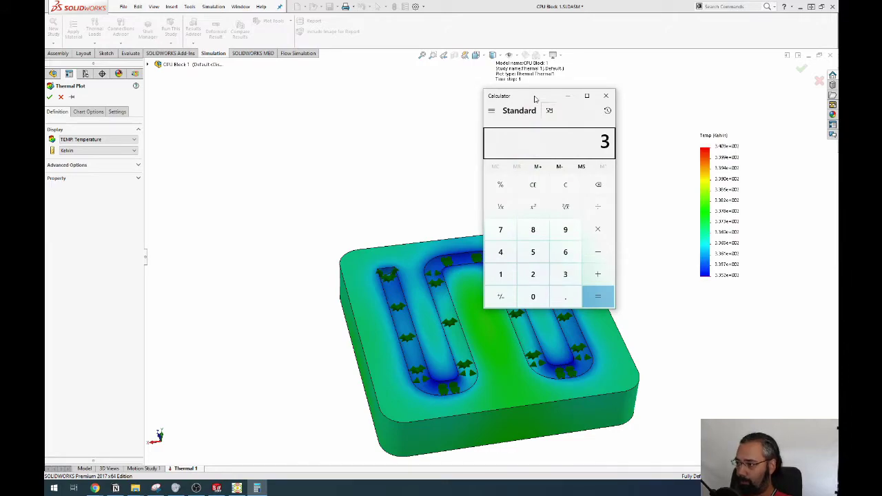
{"action": "type", "text": "40 - 273"}
{"action": "key", "text": "Return"}
{"action": "key", "text": "alt+F4"}
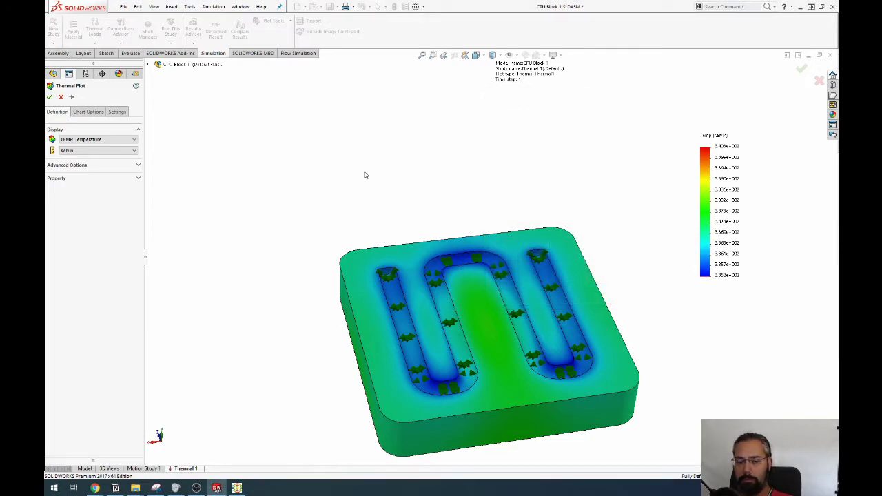
Dismiss the thermal plot settings without changes and expand the study's thermal loads
{"action": "middle_click_drag", "start_coordinate": [415, 168], "coordinate": [417, 147]}
{"action": "left_click", "coordinate": [60, 97]}
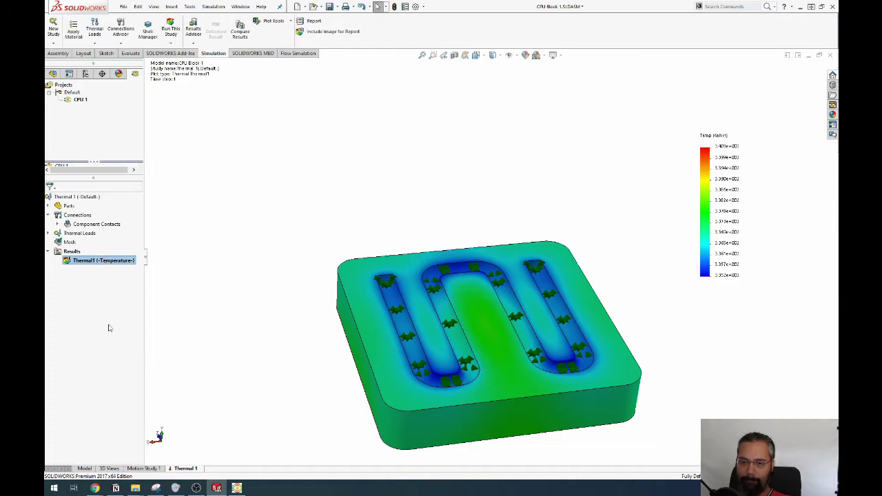
{"action": "left_click", "coordinate": [49, 233]}
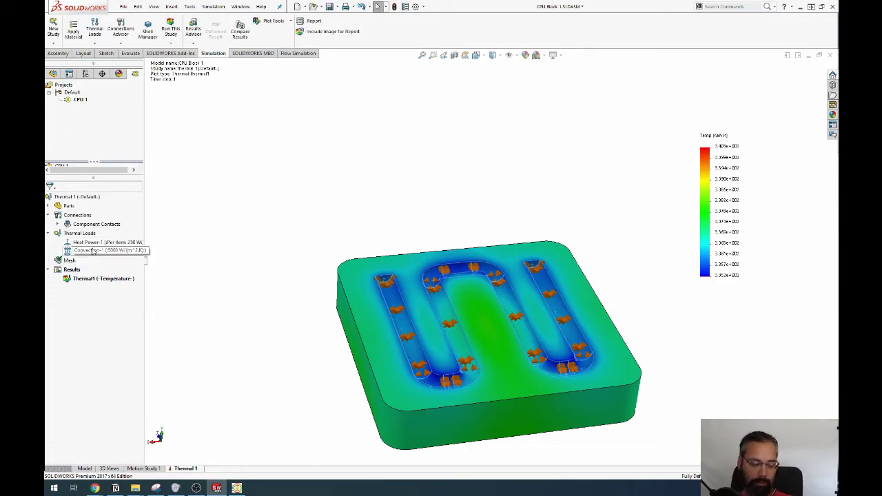
Edit the Real Wall 1 boundary condition of the CPU 1 flow project, changing the wall temperature of the channel faces
{"action": "left_click", "coordinate": [390, 208]}
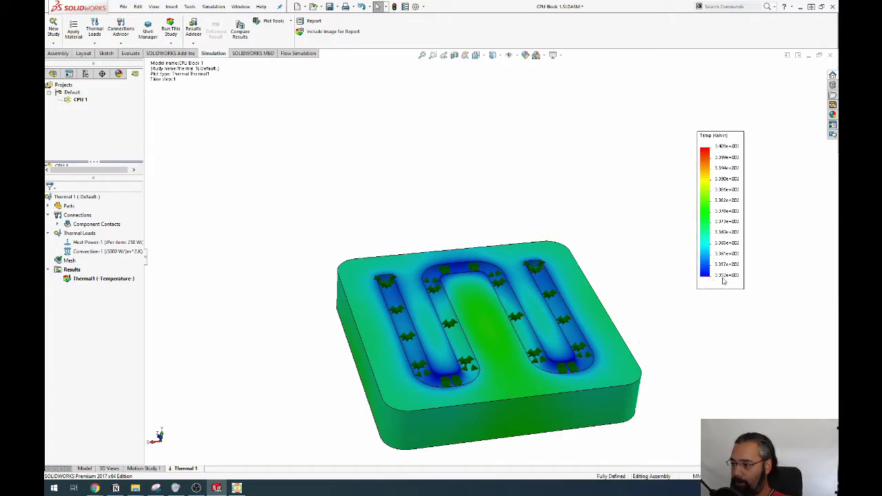
{"action": "middle_click_drag", "start_coordinate": [618, 270], "coordinate": [608, 286]}
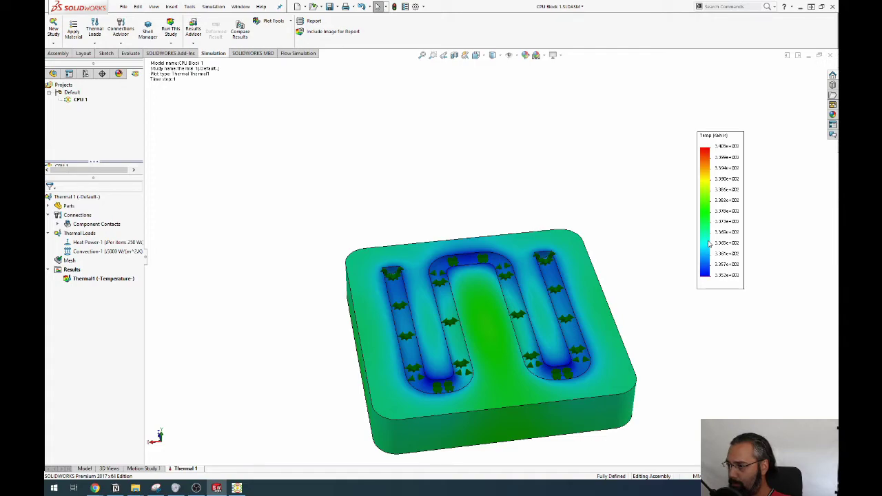
{"action": "middle_click_drag", "start_coordinate": [626, 299], "coordinate": [599, 232]}
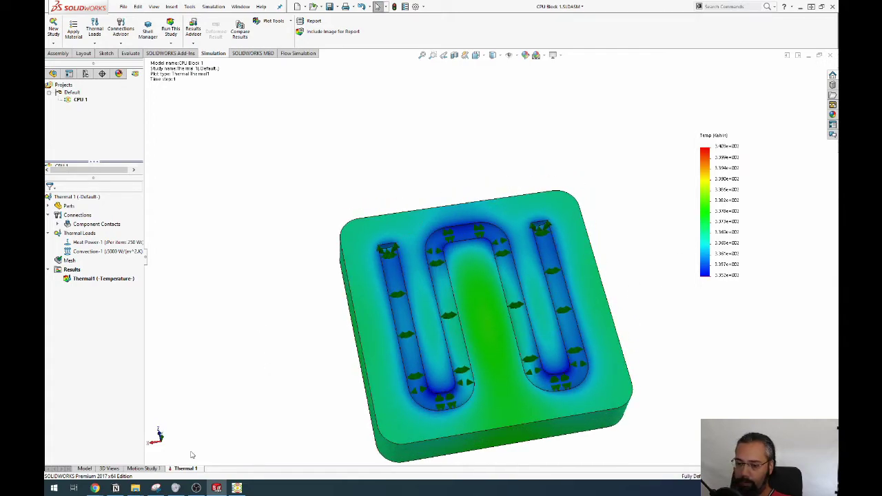
{"action": "middle_click_drag", "start_coordinate": [279, 329], "coordinate": [221, 256]}
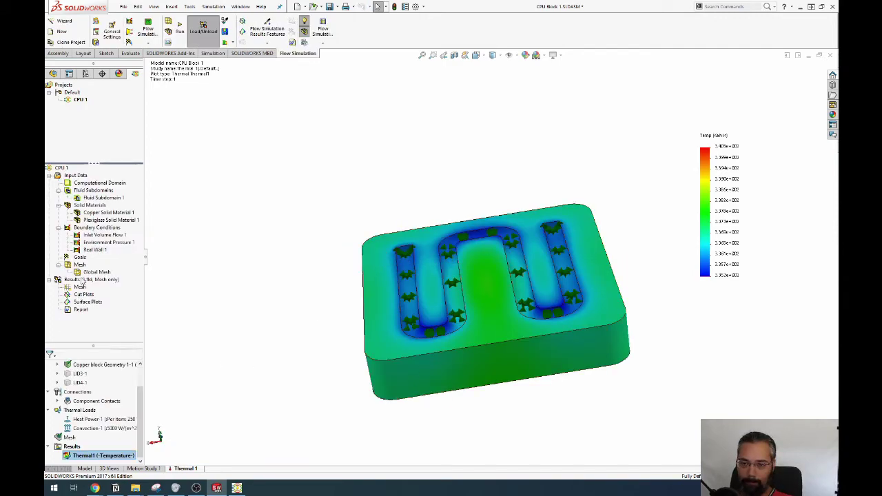
{"action": "left_click", "coordinate": [91, 236]}
{"action": "right_click", "coordinate": [87, 249]}
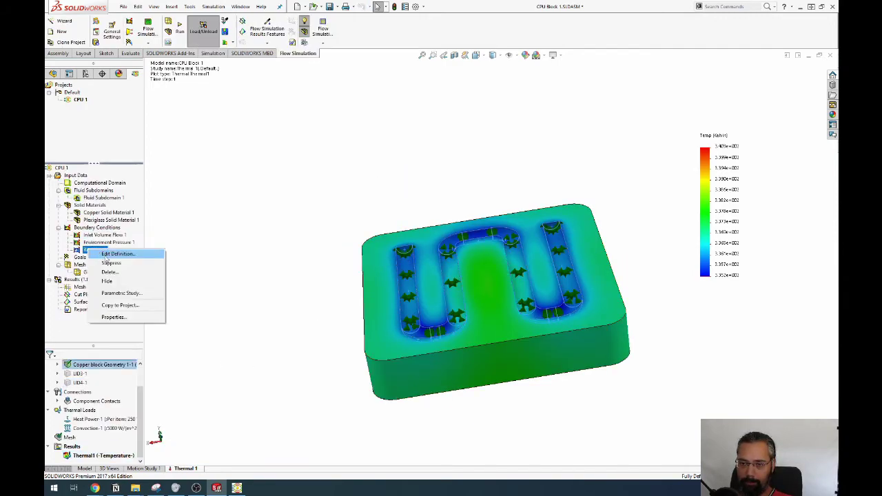
{"action": "left_click", "coordinate": [112, 254]}
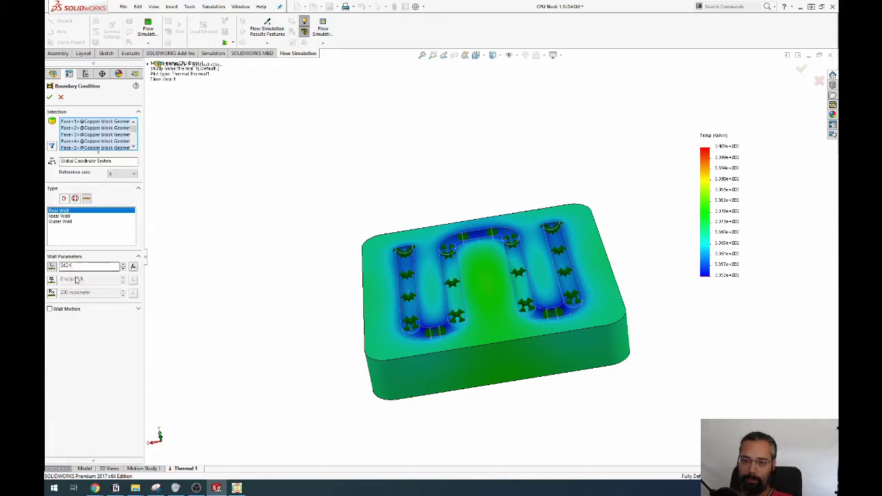
{"action": "left_click", "coordinate": [49, 97]}
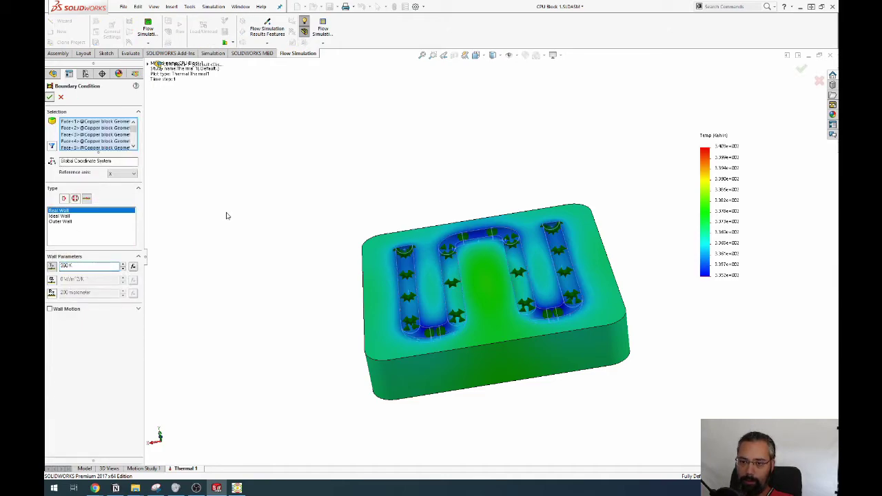
Enlarge the CPU 1 flow project tree and switch from the Thermal 1 study to the model view
{"action": "middle_click_drag", "start_coordinate": [233, 231], "coordinate": [260, 271]}
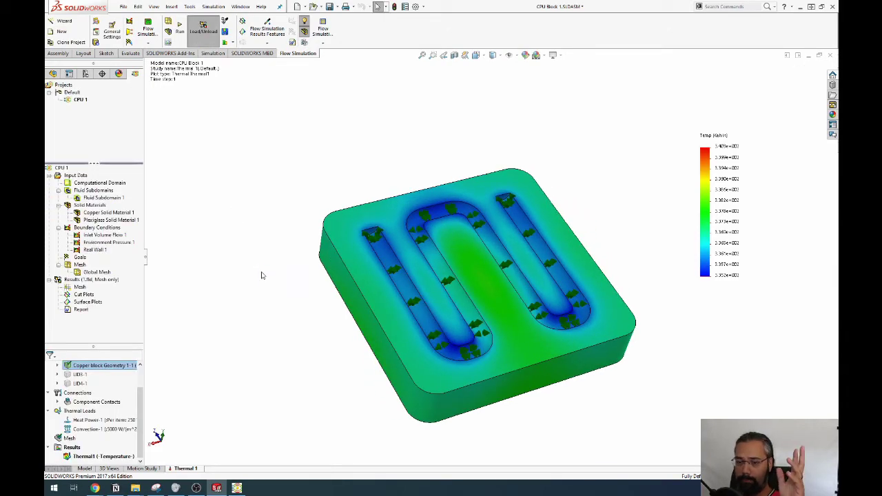
{"action": "right_click", "coordinate": [175, 469]}
{"action": "left_click", "coordinate": [209, 305]}
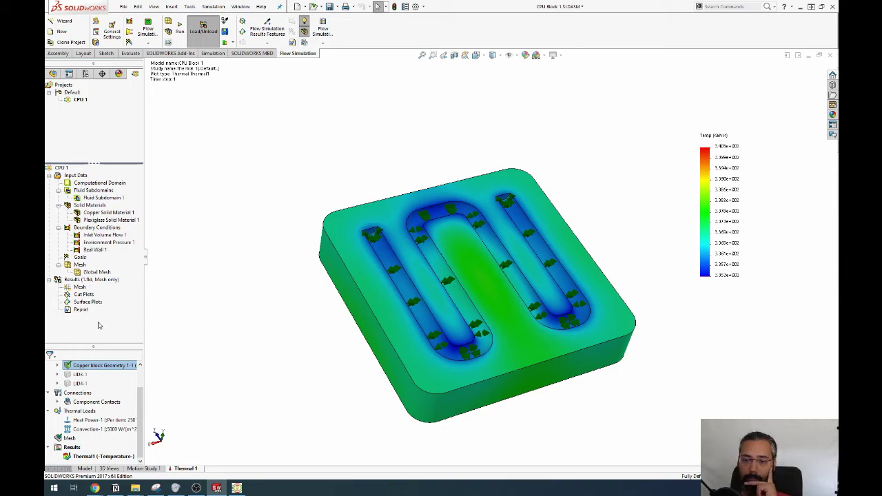
{"action": "left_click_drag", "start_coordinate": [96, 347], "coordinate": [101, 461]}
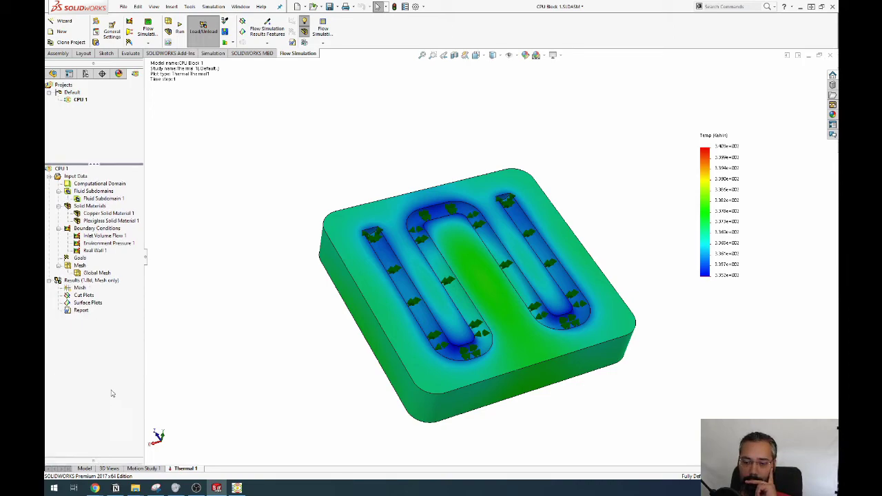
{"action": "right_click", "coordinate": [96, 273]}
{"action": "left_click_drag", "start_coordinate": [102, 459], "coordinate": [106, 433]}
{"action": "left_click", "coordinate": [90, 470]}
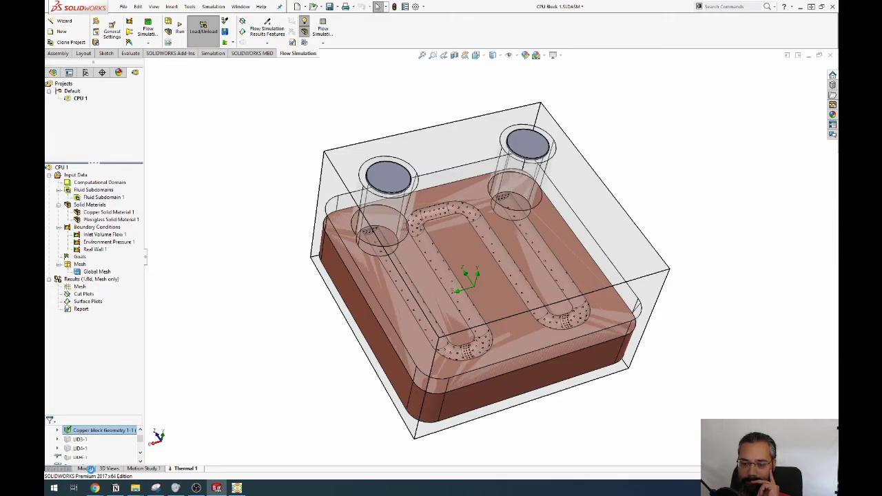